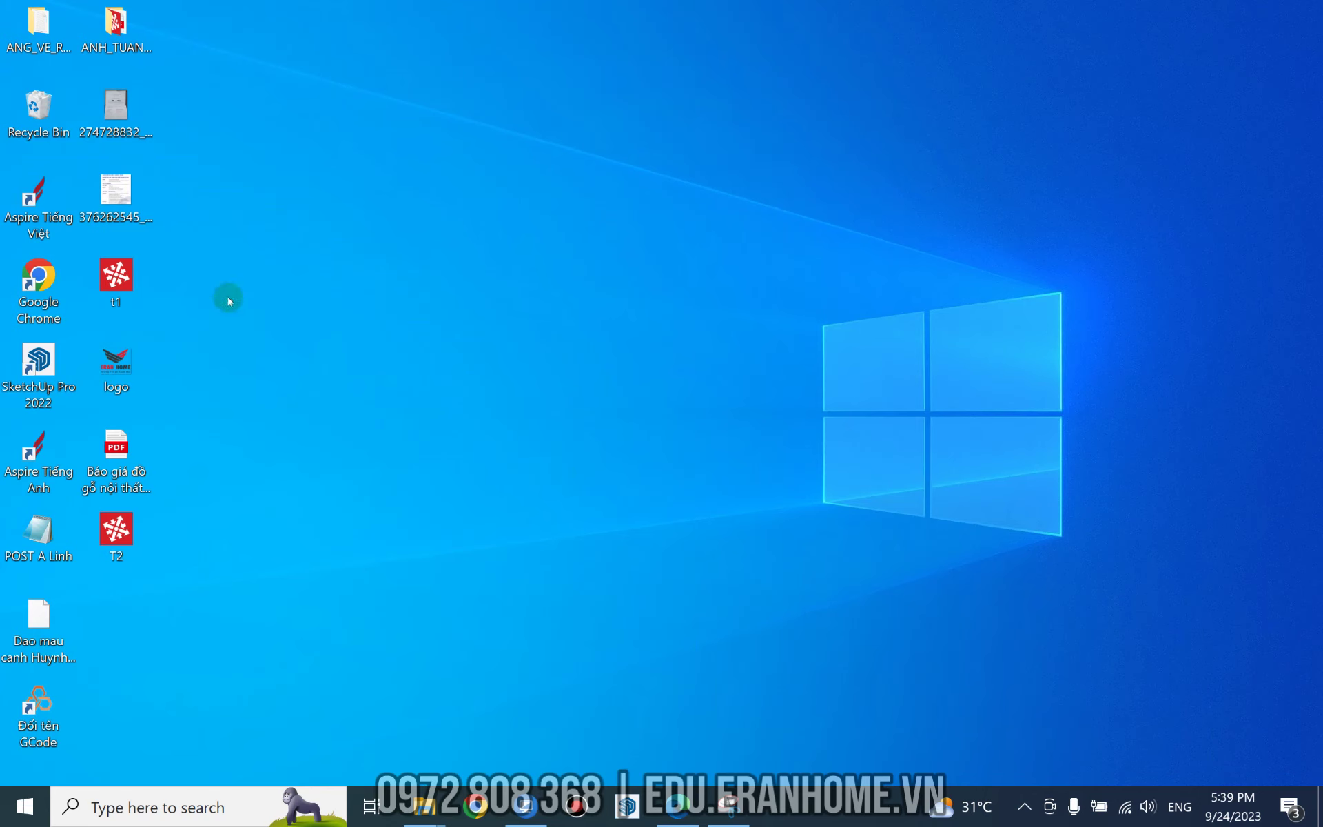
Launch Aspire in Vietnamese and create a new 1220 × 2440 mm job, 17 mm thick
{"action": "left_click", "coordinate": [49, 224]}
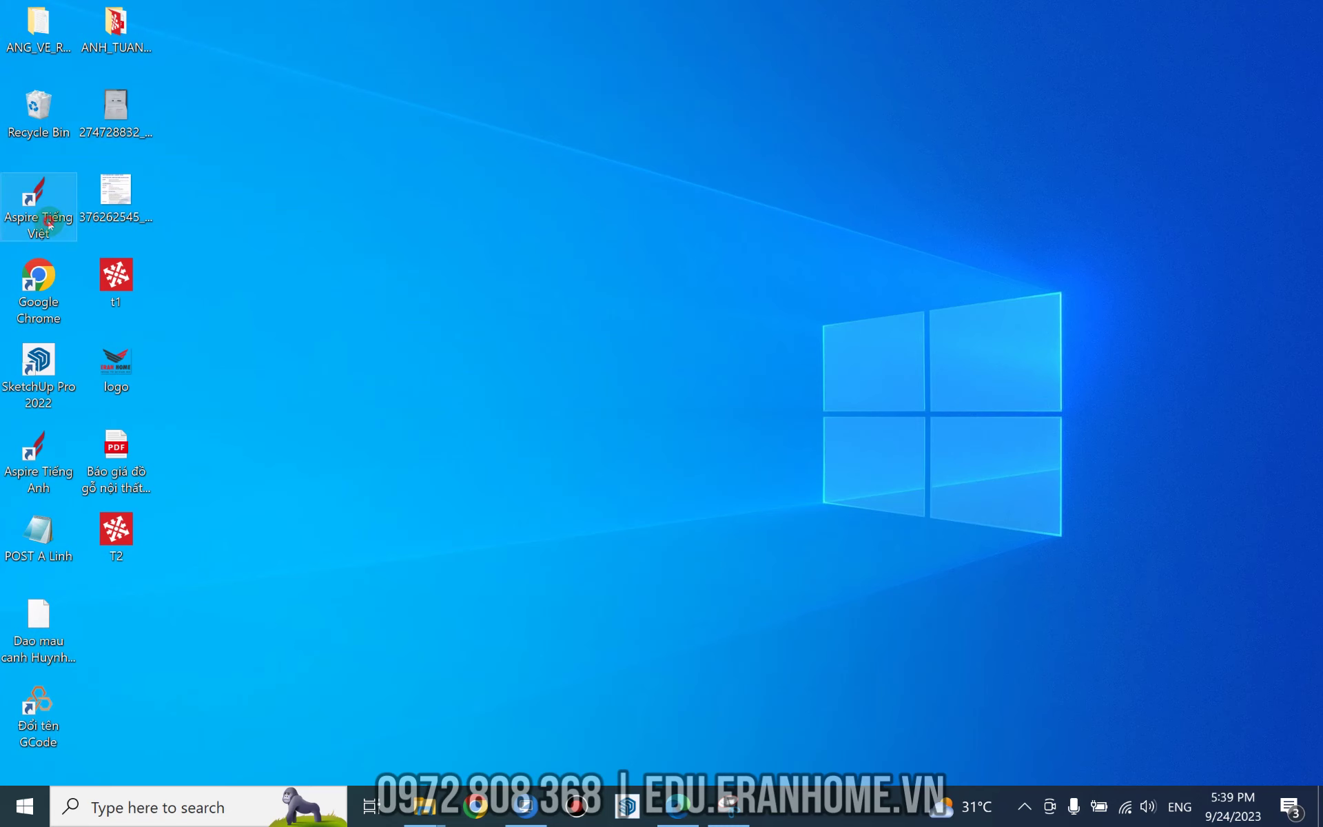
{"action": "double_click", "coordinate": [49, 223]}
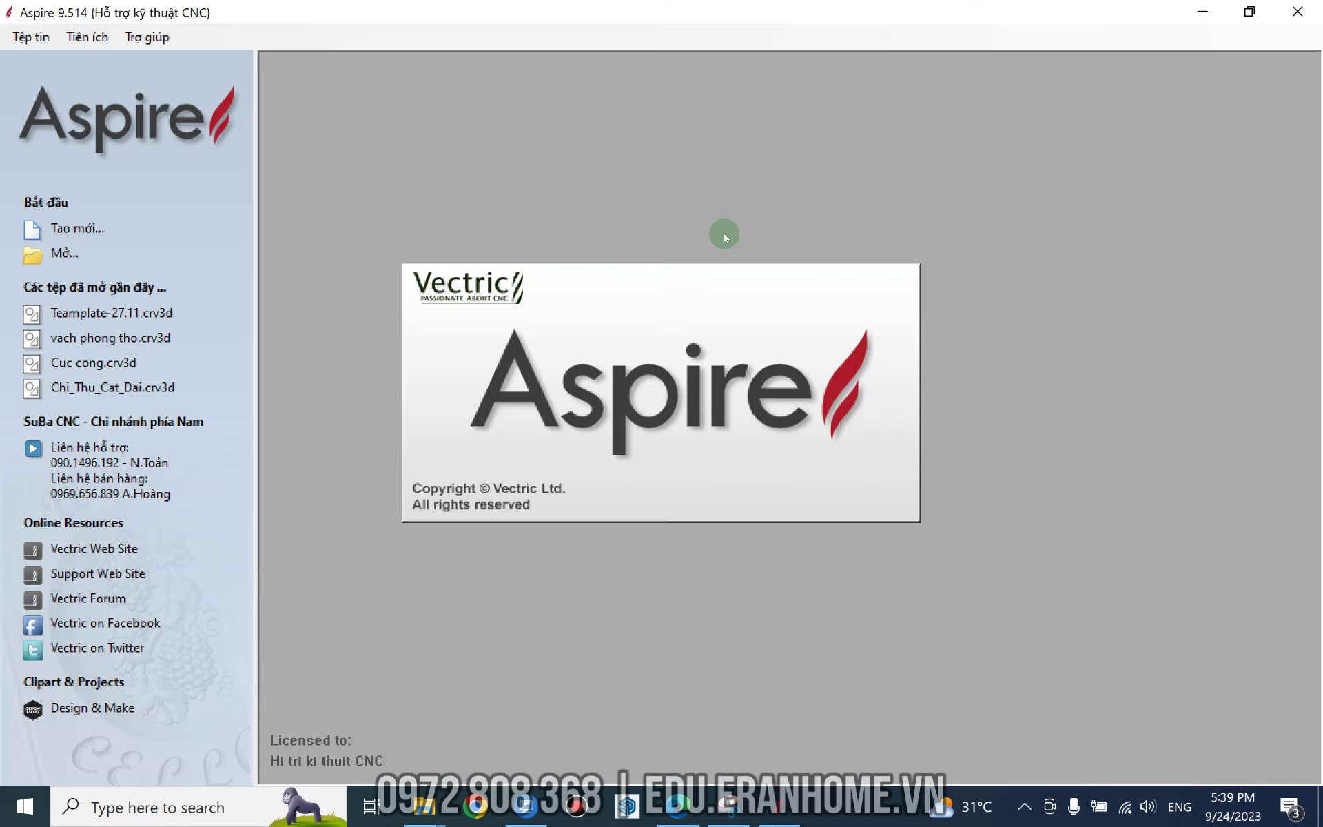
{"action": "left_click", "coordinate": [83, 228]}
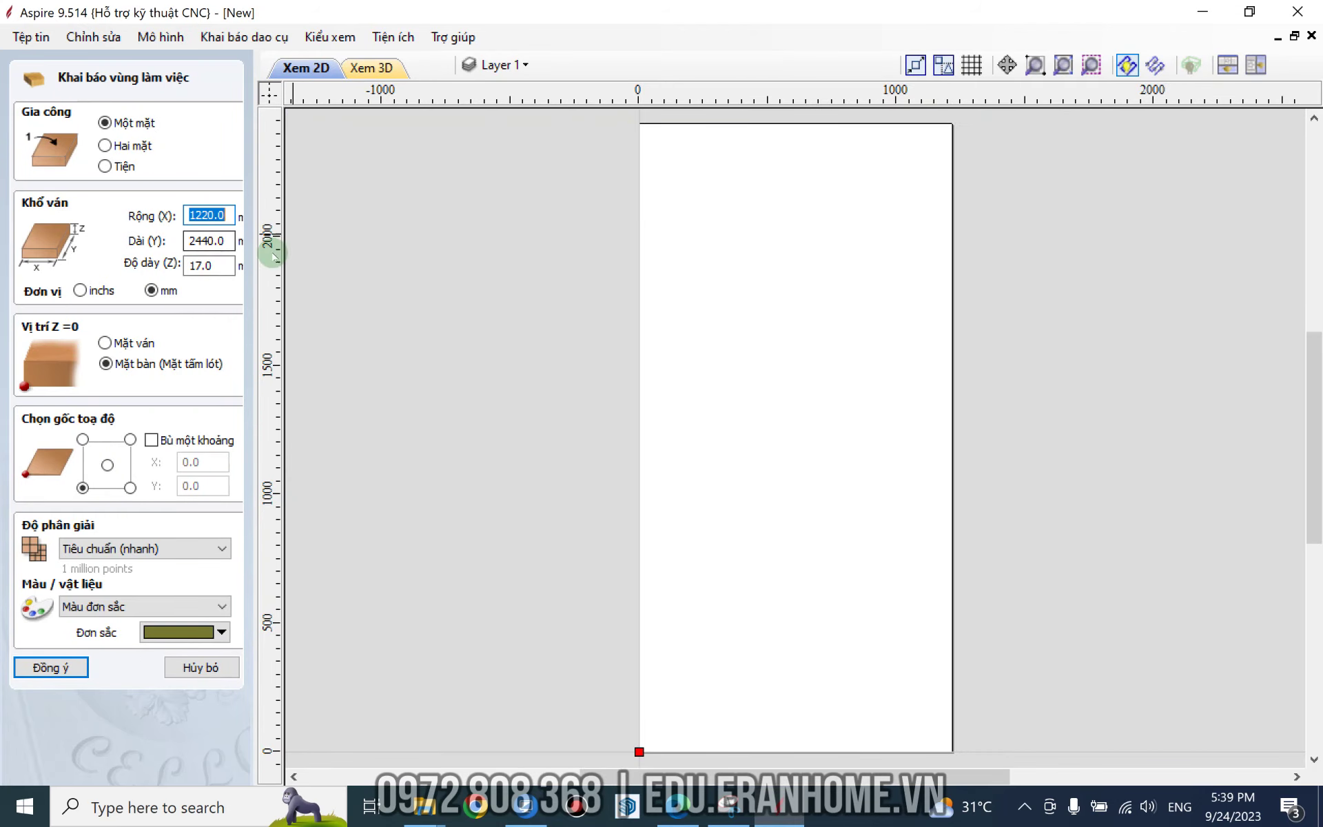
{"action": "left_click", "coordinate": [207, 251]}
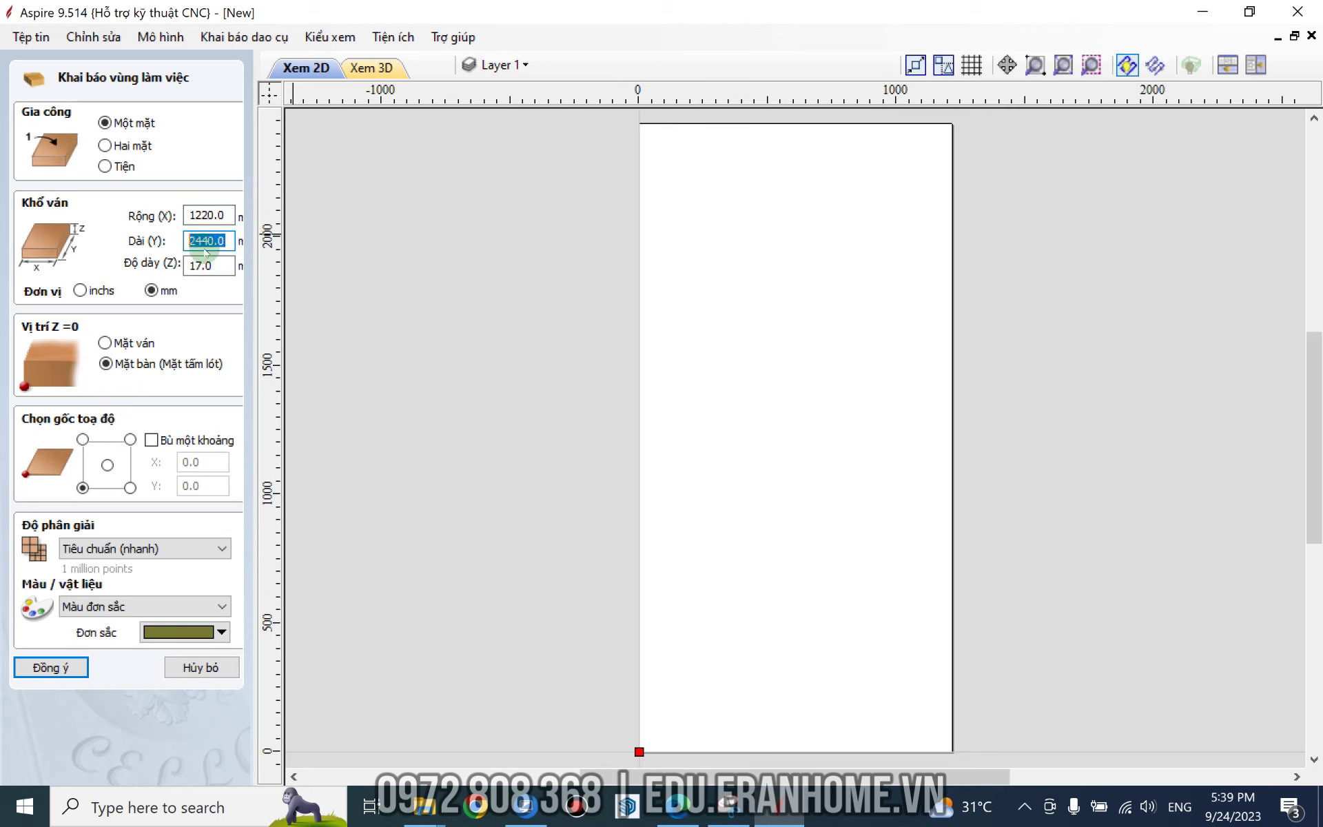
{"action": "key", "text": "Tab"}
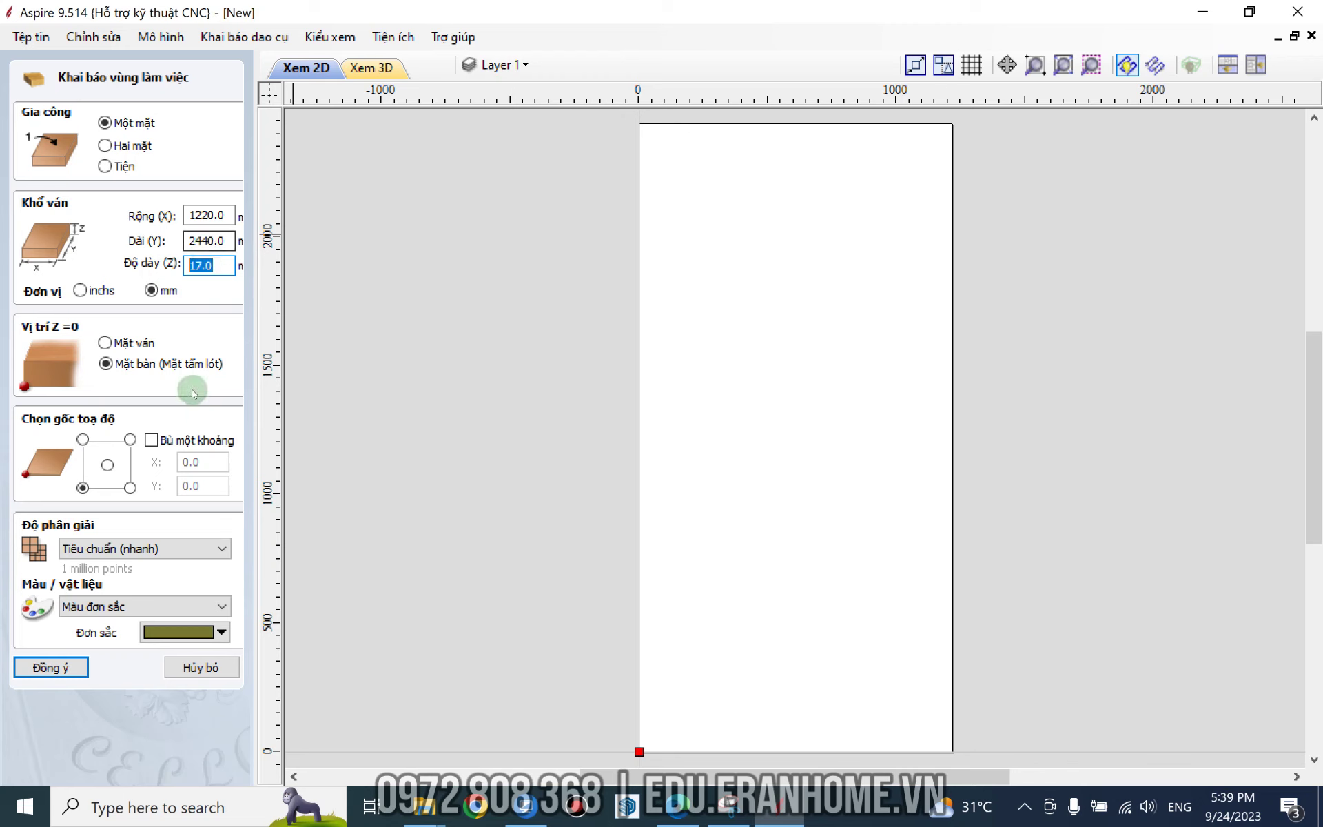
{"action": "left_click", "coordinate": [53, 667]}
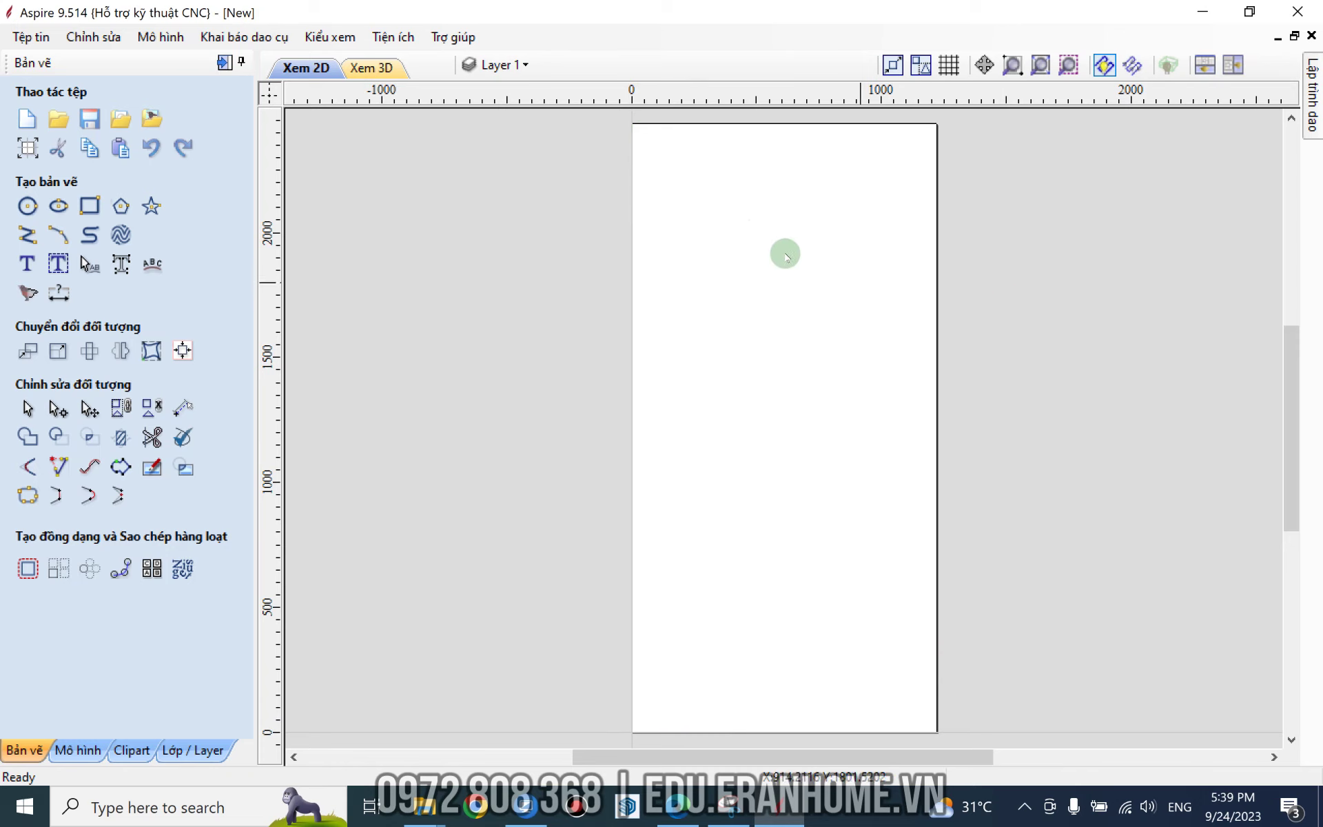
Choose the rectangle tool with its anchor at the bottom-left corner
{"action": "left_click", "coordinate": [93, 236]}
{"action": "key", "text": "Escape"}
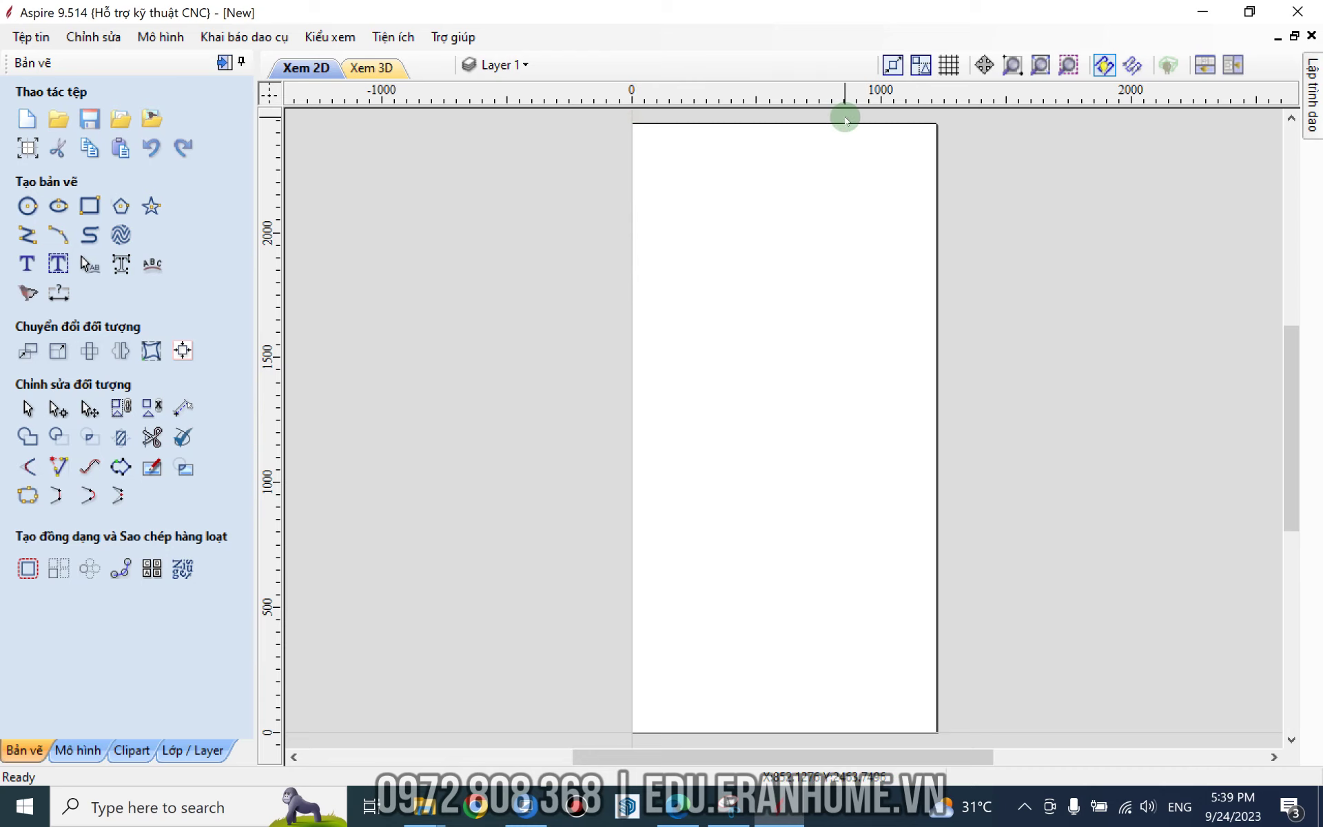
{"action": "left_click", "coordinate": [89, 211]}
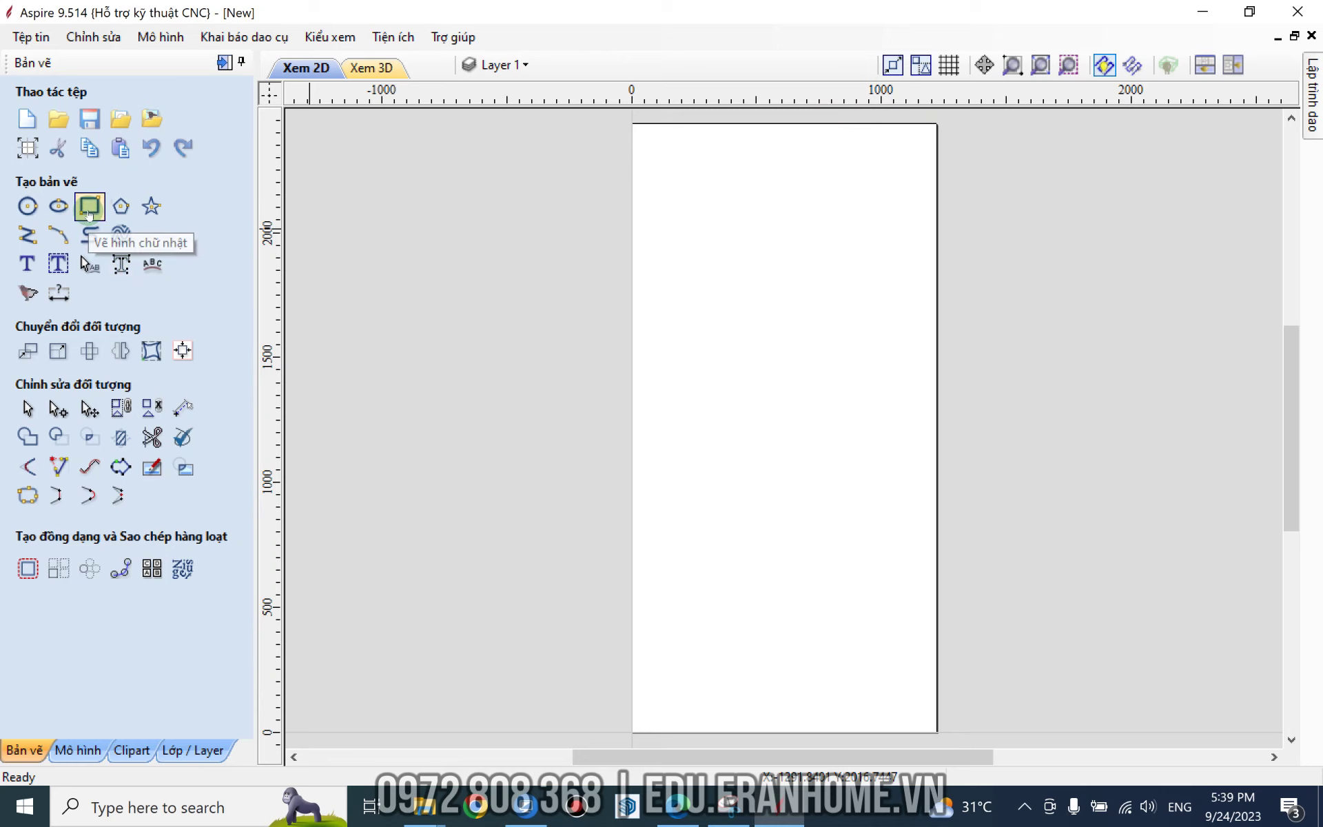
{"action": "left_click", "coordinate": [89, 212]}
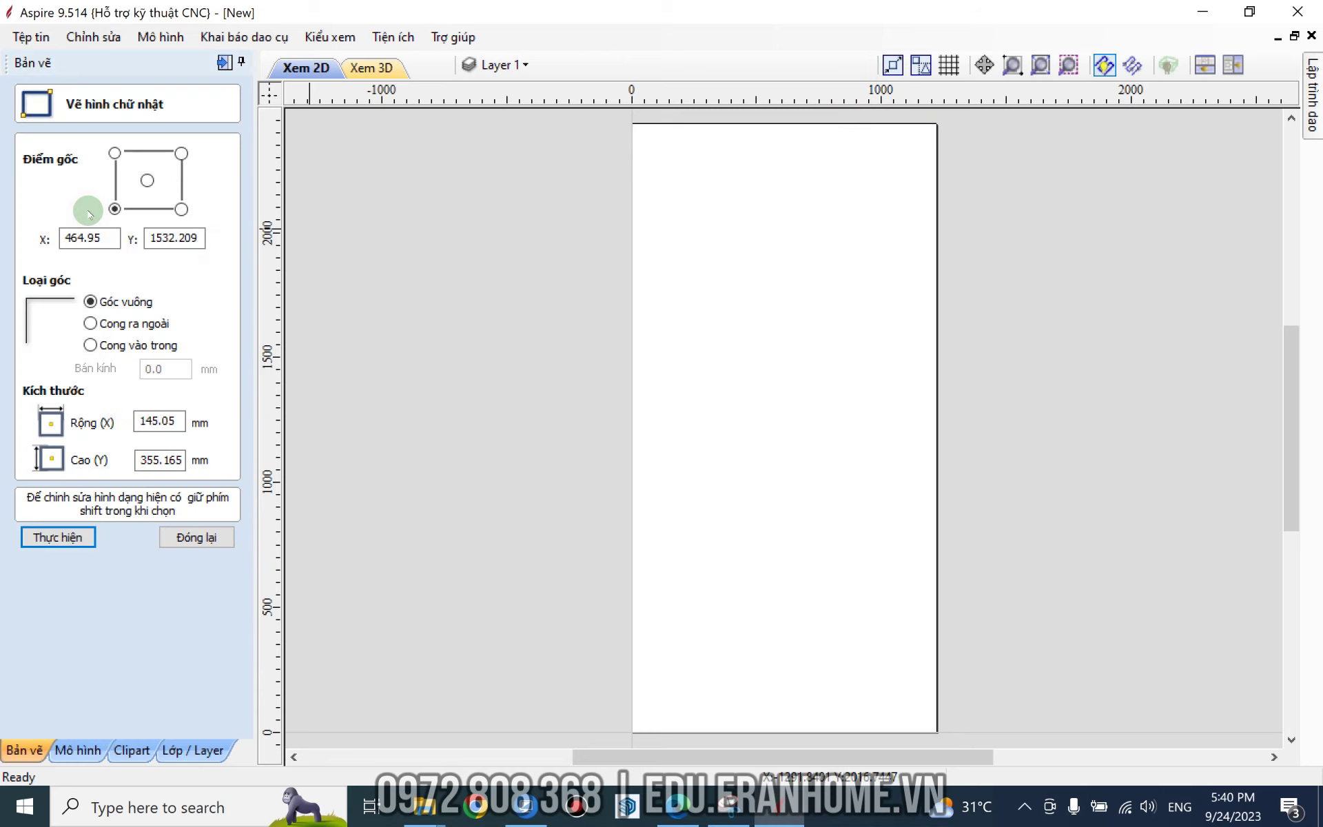
{"action": "left_click", "coordinate": [148, 181]}
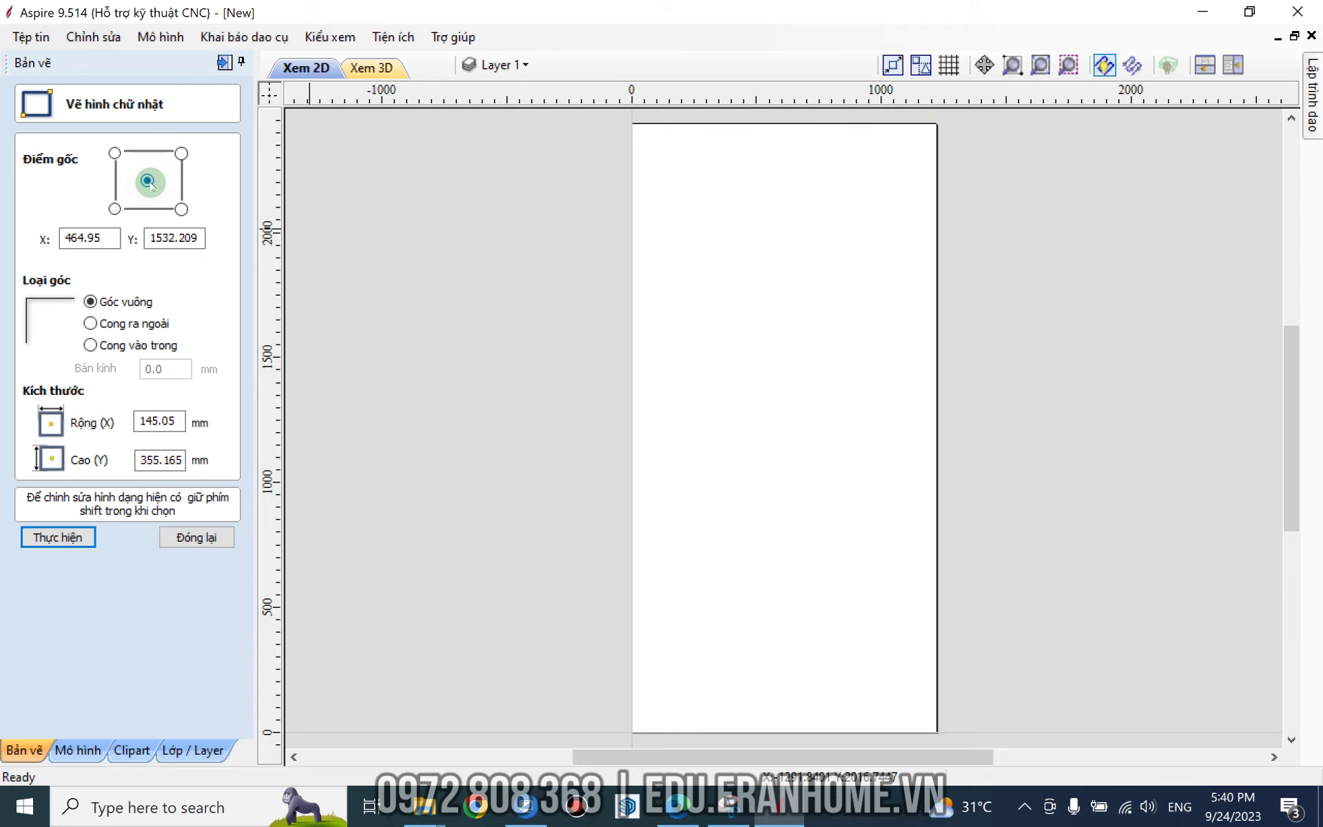
{"action": "left_click", "coordinate": [115, 209]}
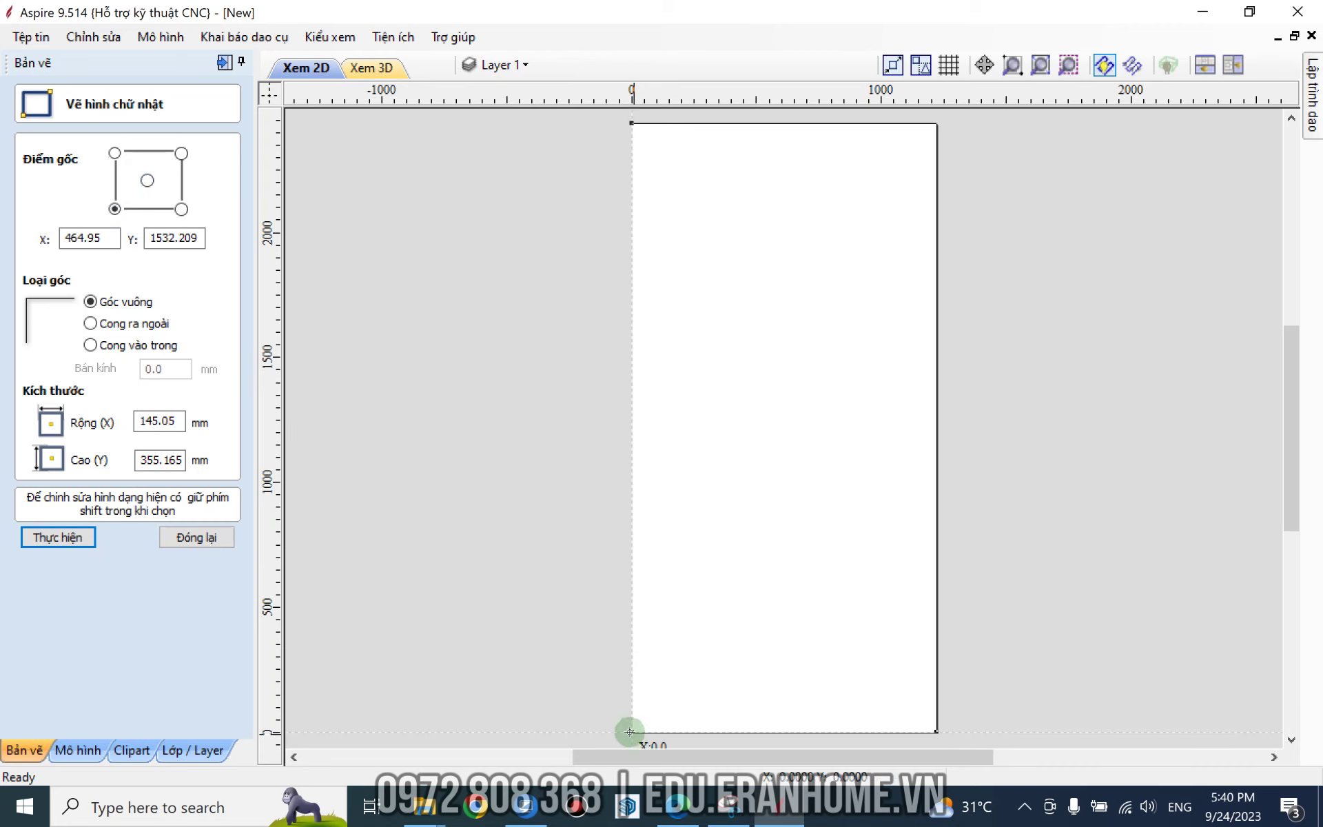
Set the rectangle's anchor position to X -5, Y -5
{"action": "left_click_drag", "start_coordinate": [111, 238], "coordinate": [30, 248]}
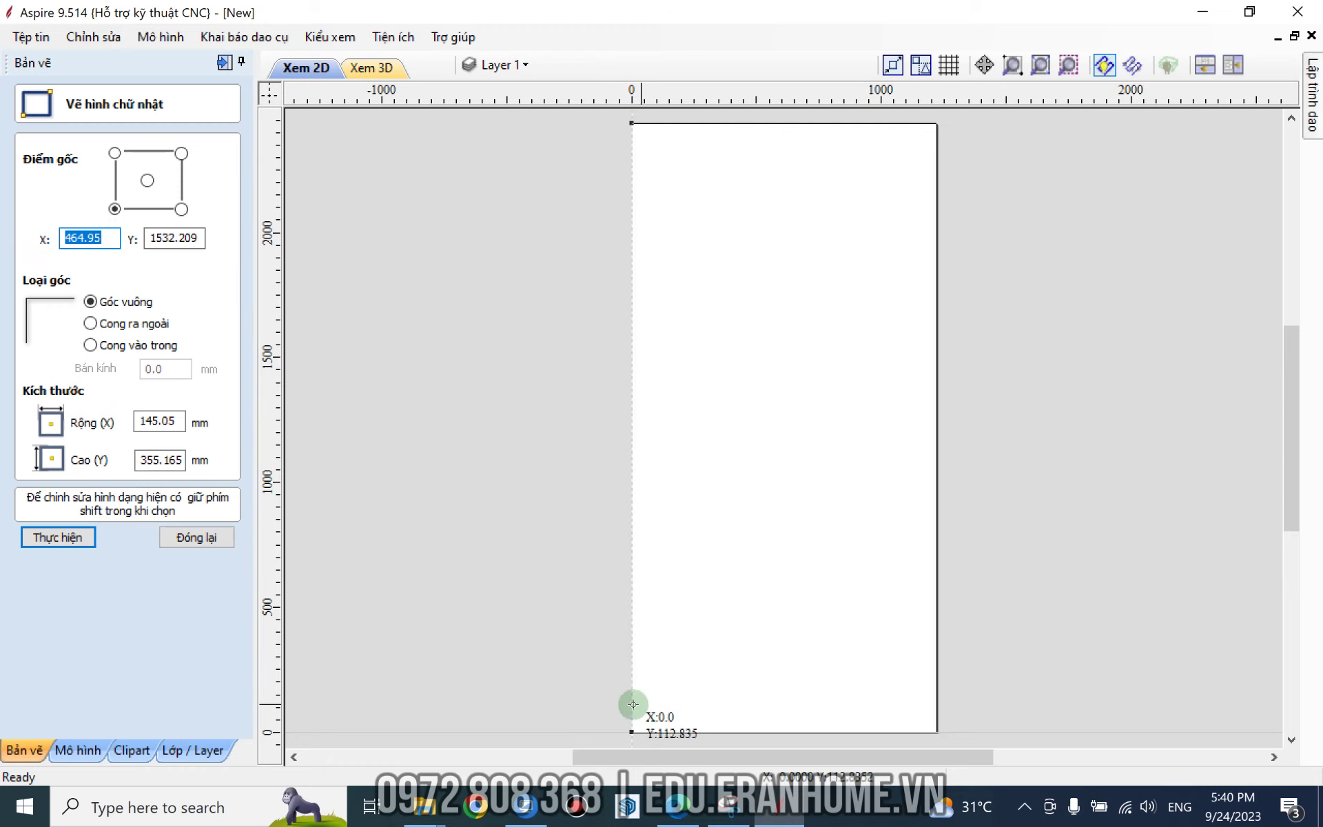
{"action": "type", "text": "0"}
{"action": "left_click", "coordinate": [199, 237]}
{"action": "double_click", "coordinate": [165, 237]}
{"action": "type", "text": "0"}
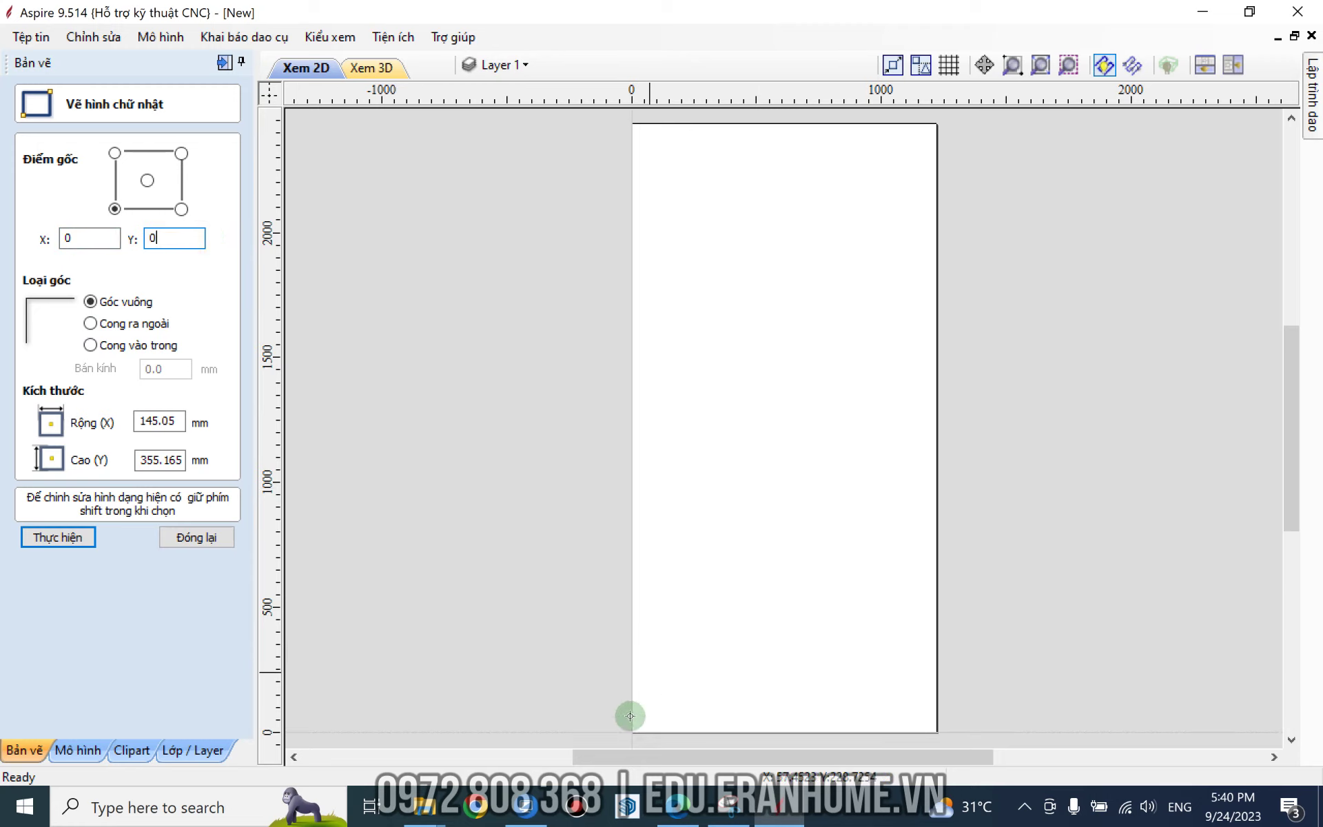
{"action": "double_click", "coordinate": [76, 239]}
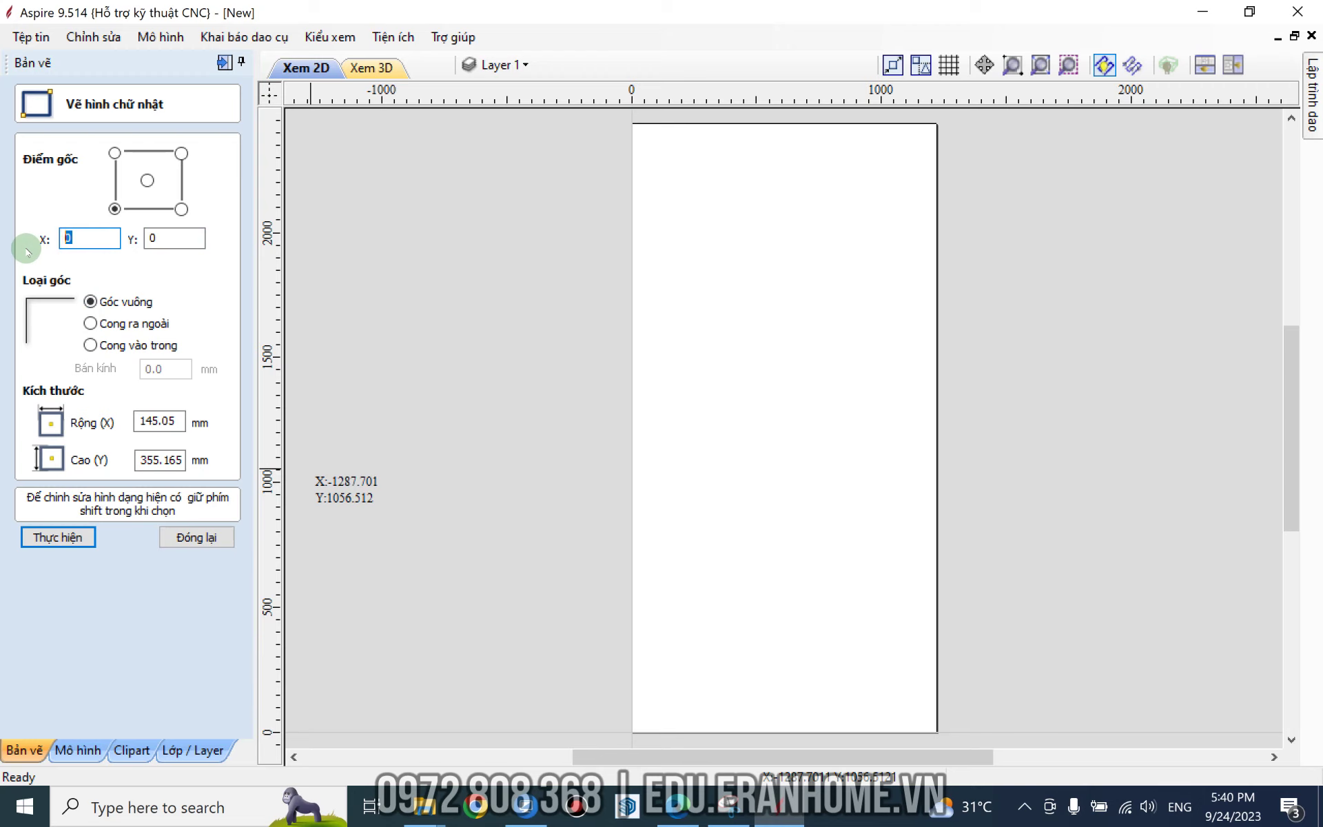
{"action": "type", "text": "-5"}
{"action": "key", "text": "Tab"}
{"action": "type", "text": "-5"}
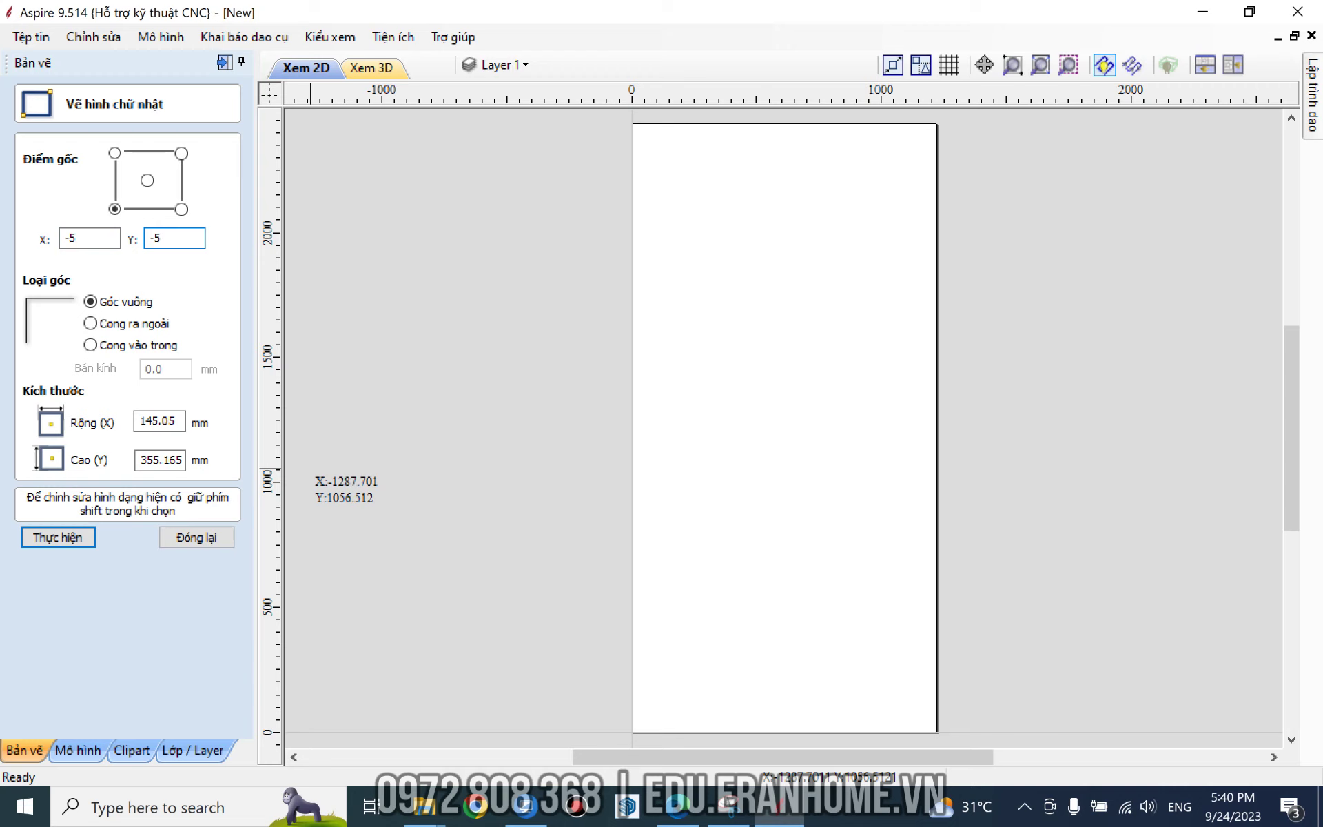
Set the rectangle width to 1230 mm and start entering the height
{"action": "double_click", "coordinate": [160, 420]}
{"action": "type", "text": "1220"}
{"action": "key", "text": "BackSpace"}
{"action": "type", "text": "30"}
{"action": "left_click", "coordinate": [182, 459]}
{"action": "double_click", "coordinate": [159, 459]}
{"action": "type", "text": "2440"}
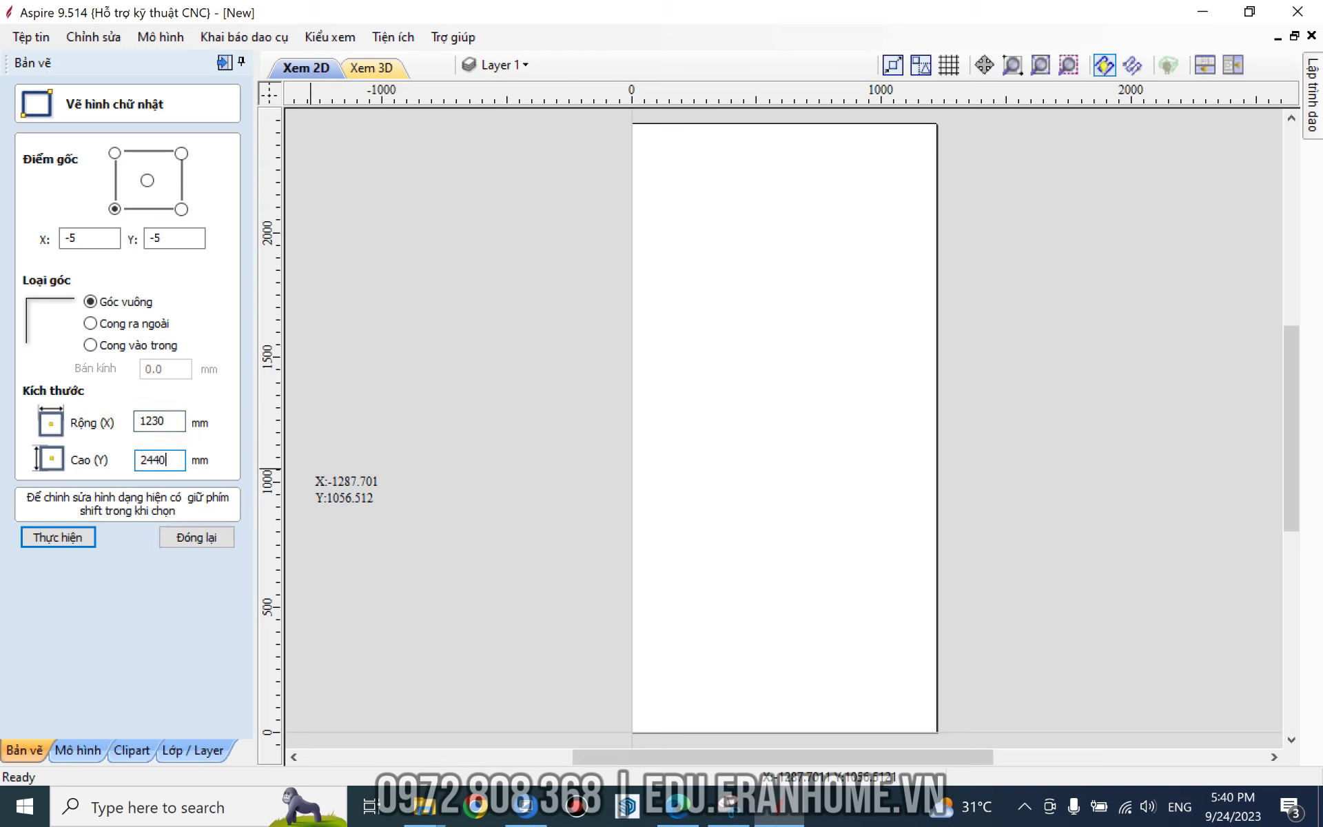
{"action": "key", "text": "BackSpace"}
{"action": "key", "text": "BackSpace"}
Finish the height at 2450 mm, create the rectangle, and close its settings
{"action": "type", "text": "50"}
{"action": "left_click", "coordinate": [78, 535]}
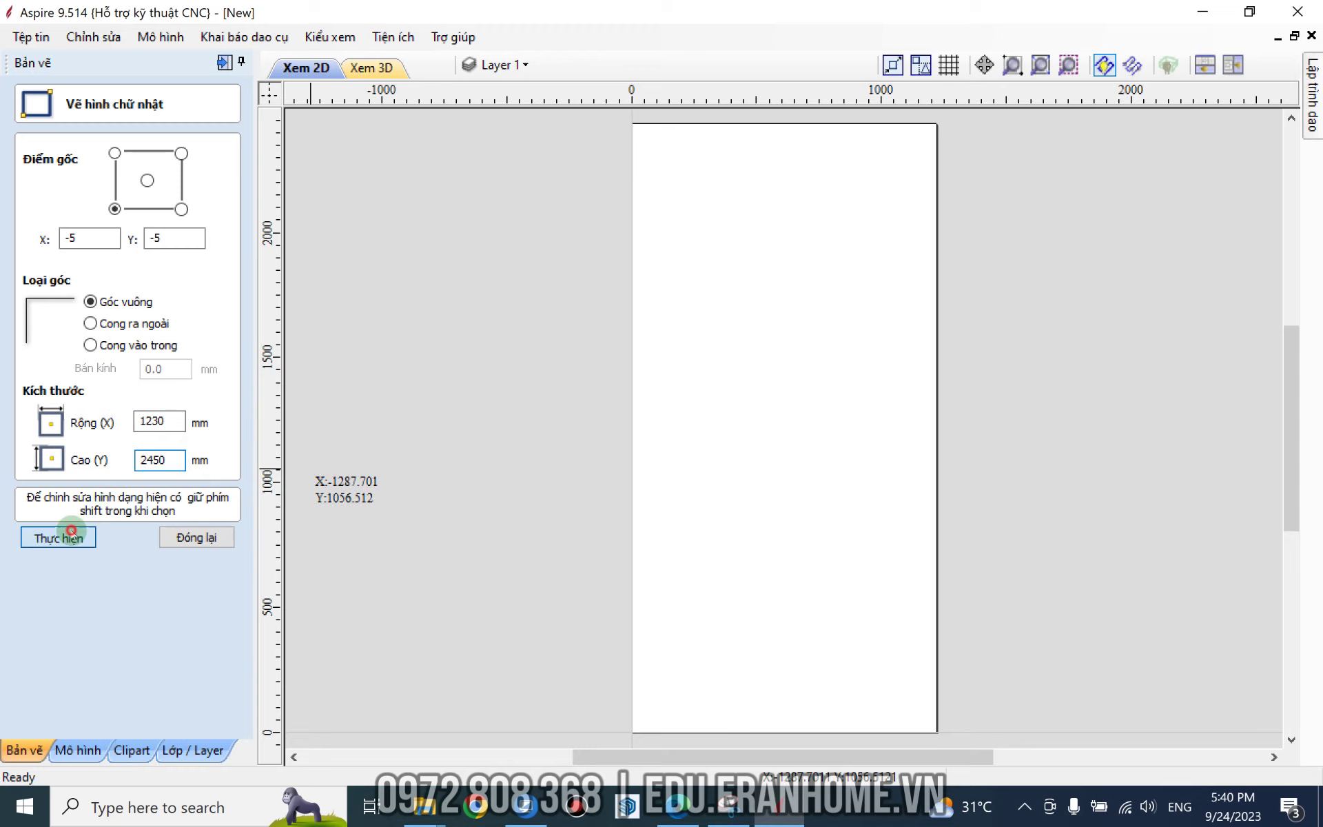
{"action": "scroll", "coordinate": [948, 132], "scroll_direction": "up", "scroll_amount": 1}
{"action": "scroll", "coordinate": [948, 131], "scroll_direction": "up", "scroll_amount": 2}
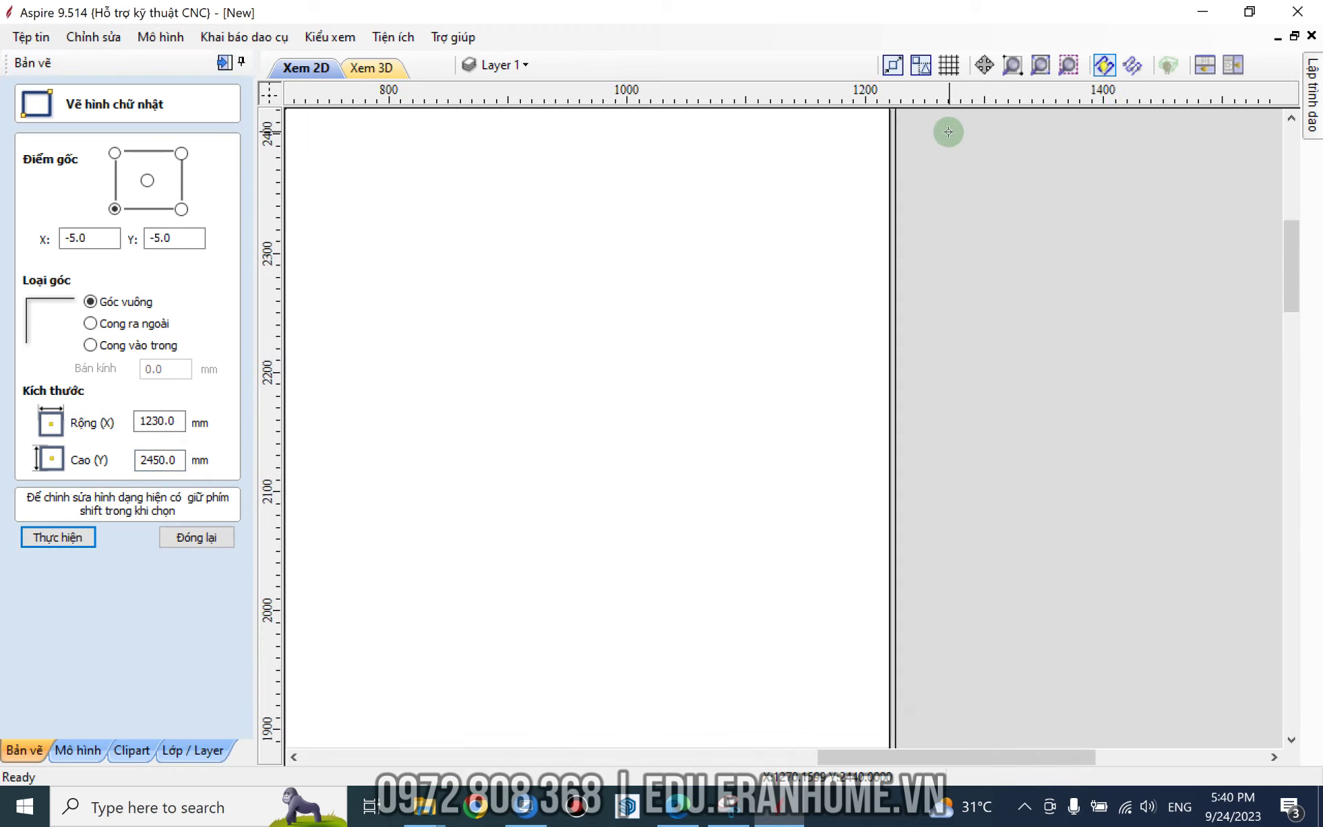
{"action": "scroll", "coordinate": [948, 131], "scroll_direction": "down", "scroll_amount": 5}
{"action": "scroll", "coordinate": [710, 121], "scroll_direction": "up", "scroll_amount": 2}
{"action": "scroll", "coordinate": [710, 120], "scroll_direction": "up", "scroll_amount": 2}
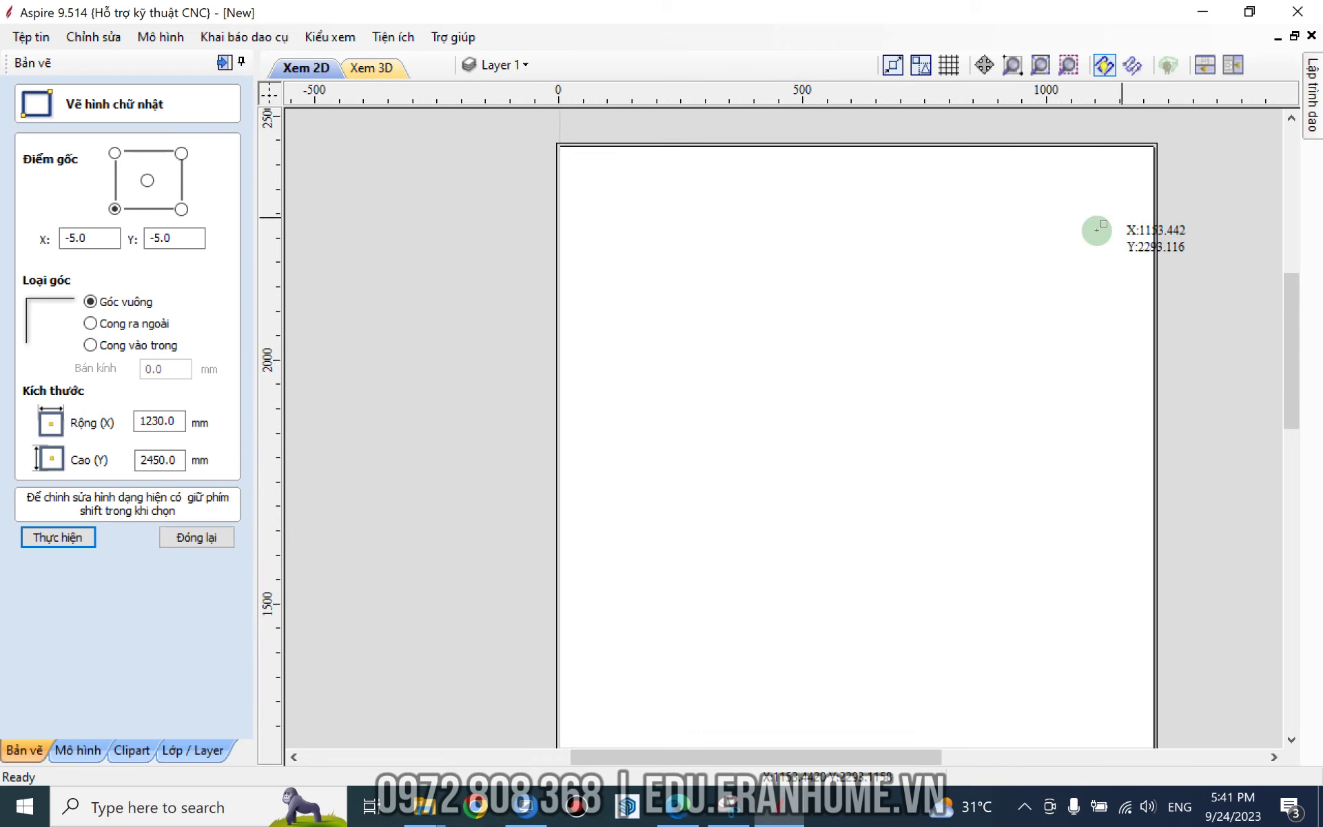
{"action": "left_click", "coordinate": [217, 537]}
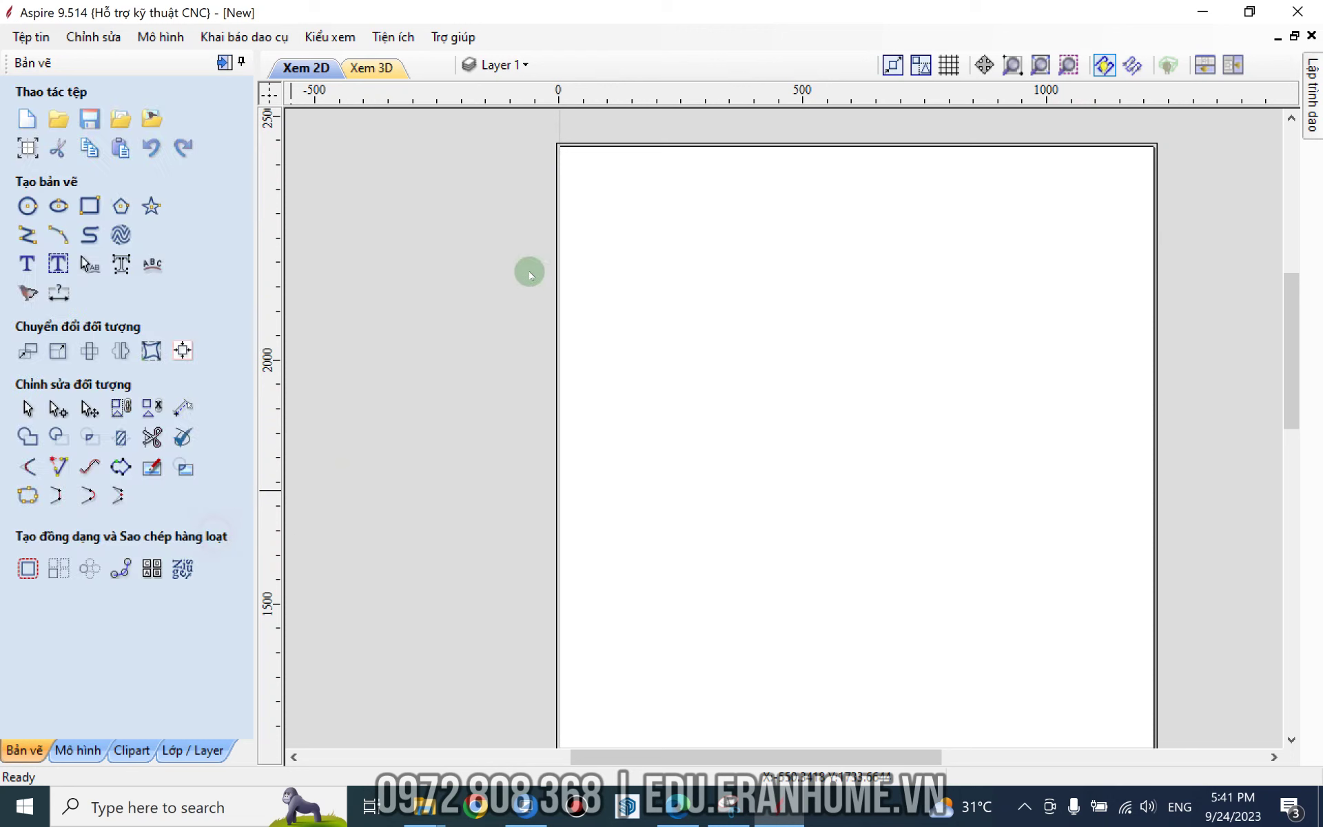
Select the new rectangle and bring up the toolpath operations panel
{"action": "left_click", "coordinate": [557, 172]}
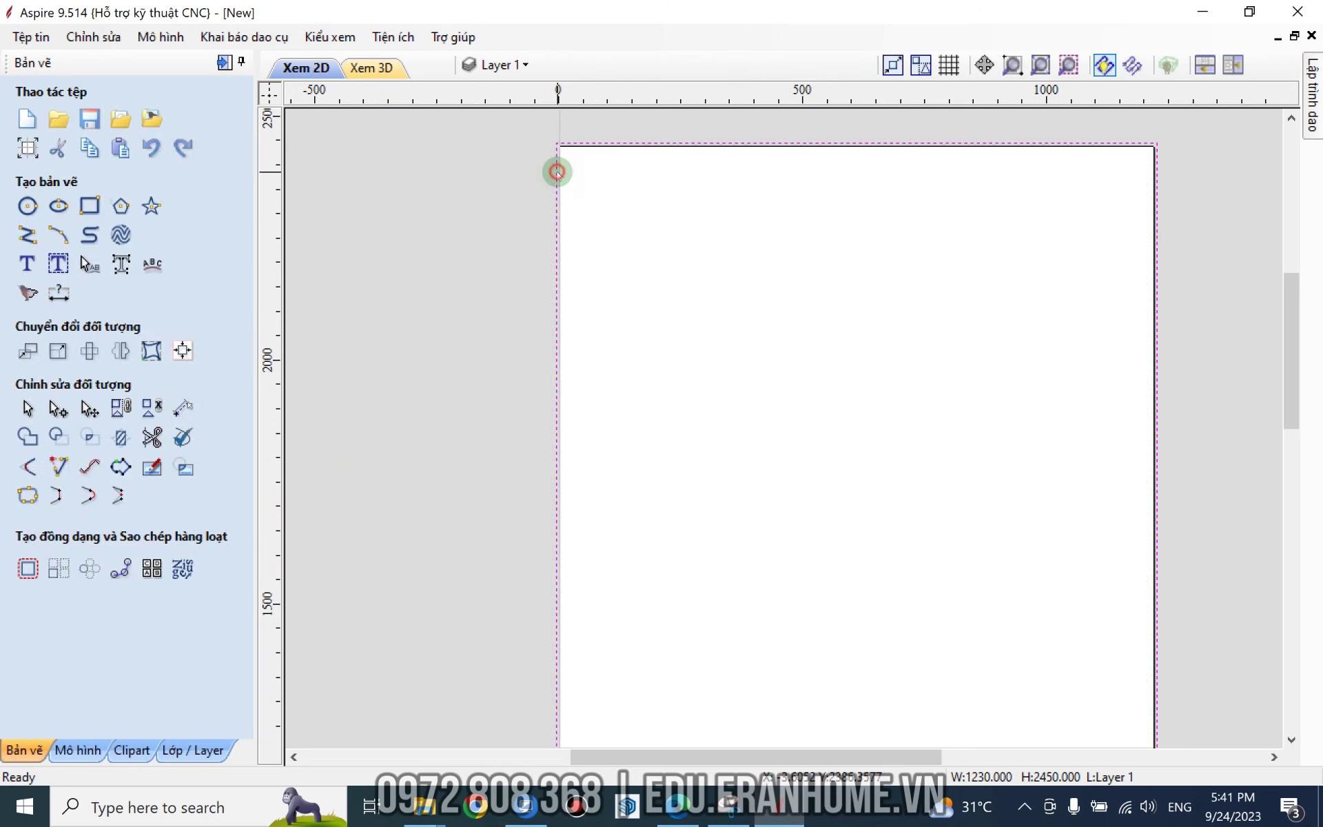
{"action": "scroll", "coordinate": [557, 172], "scroll_direction": "down", "scroll_amount": 2}
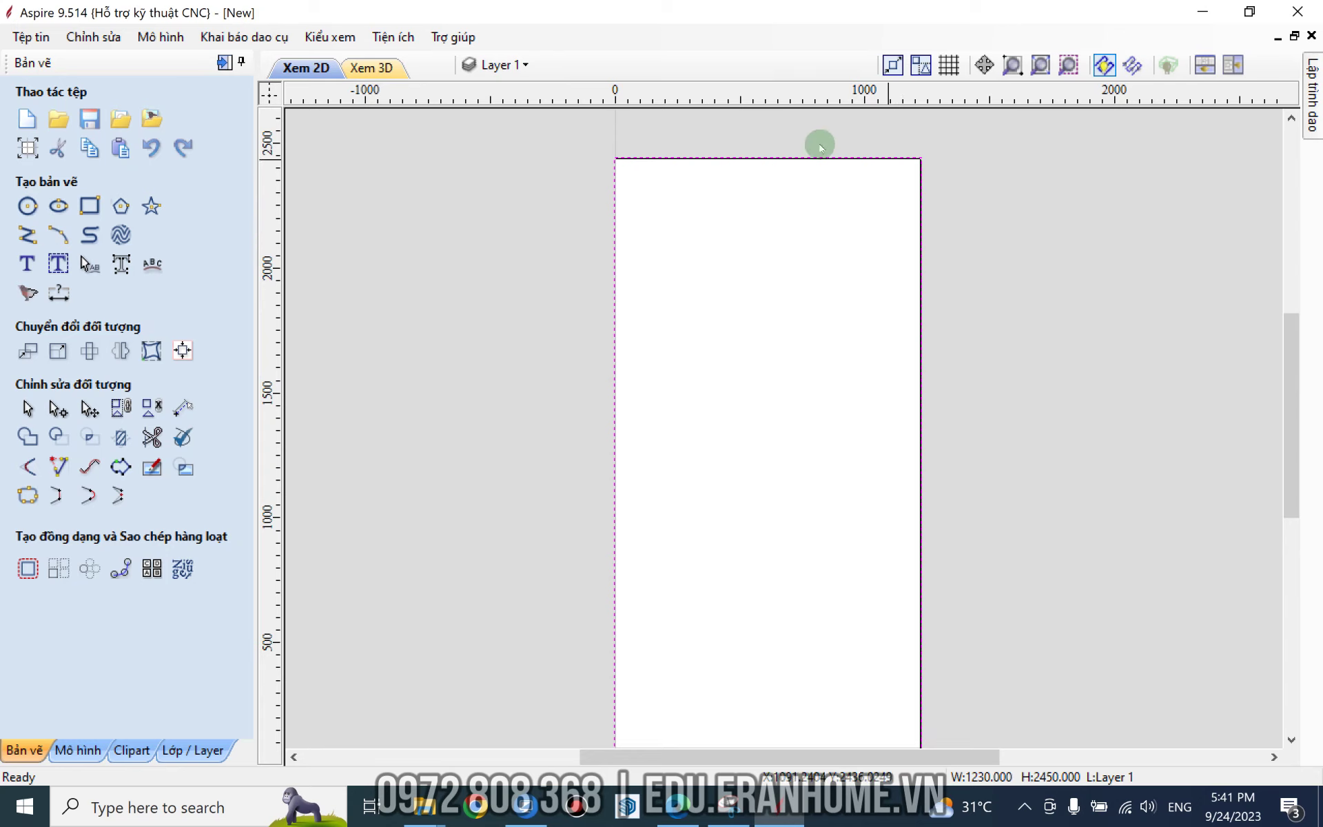
{"action": "scroll", "coordinate": [674, 186], "scroll_direction": "up", "scroll_amount": 5}
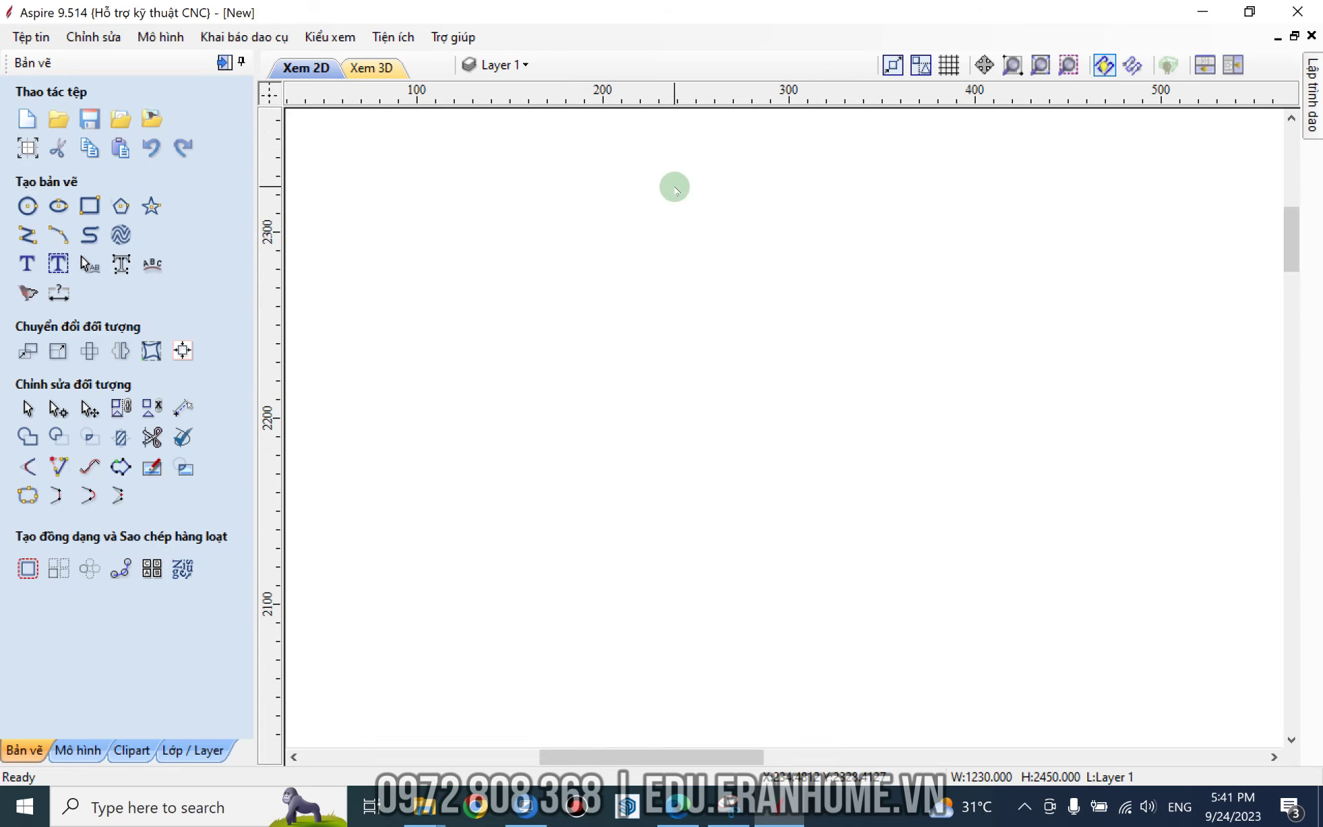
{"action": "scroll", "coordinate": [730, 327], "scroll_direction": "down", "scroll_amount": 5}
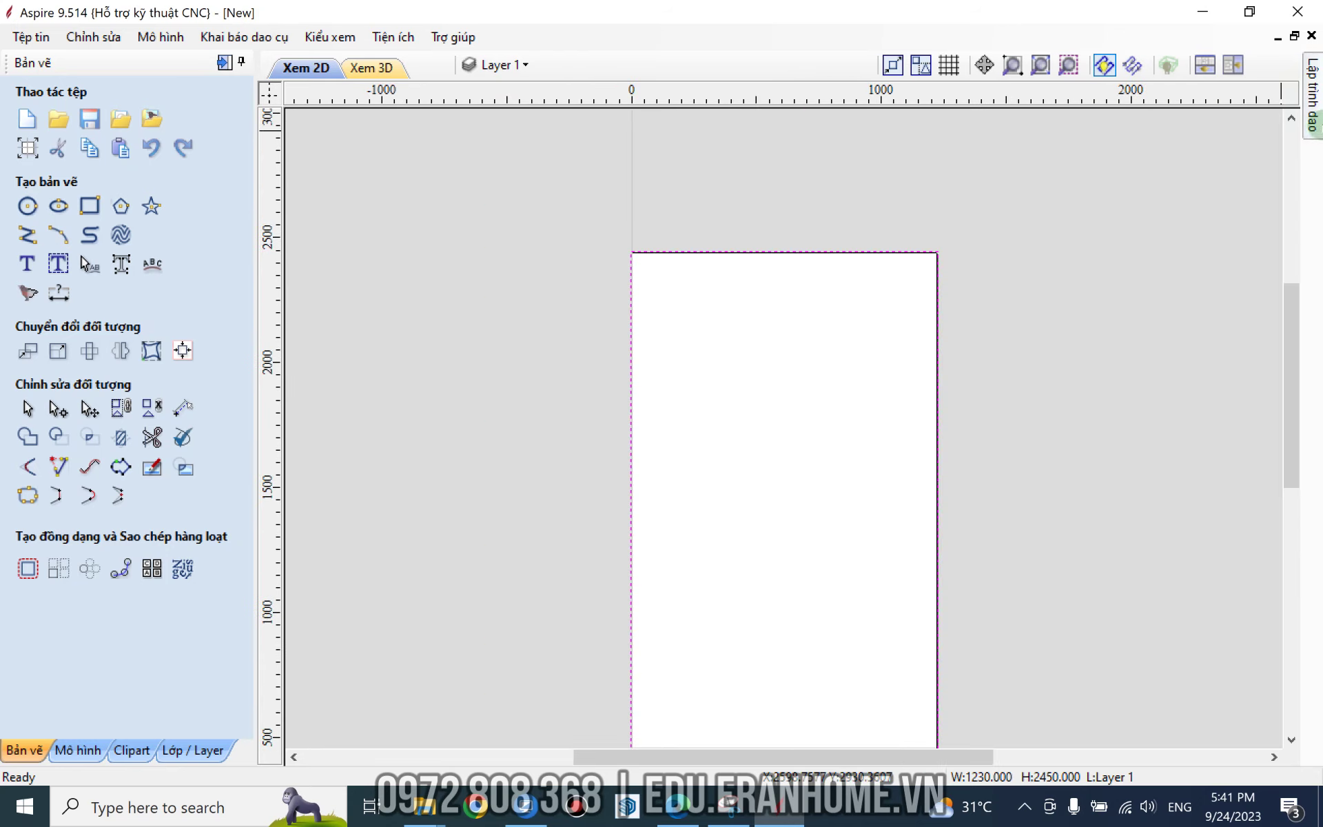
{"action": "left_click", "coordinate": [1312, 117]}
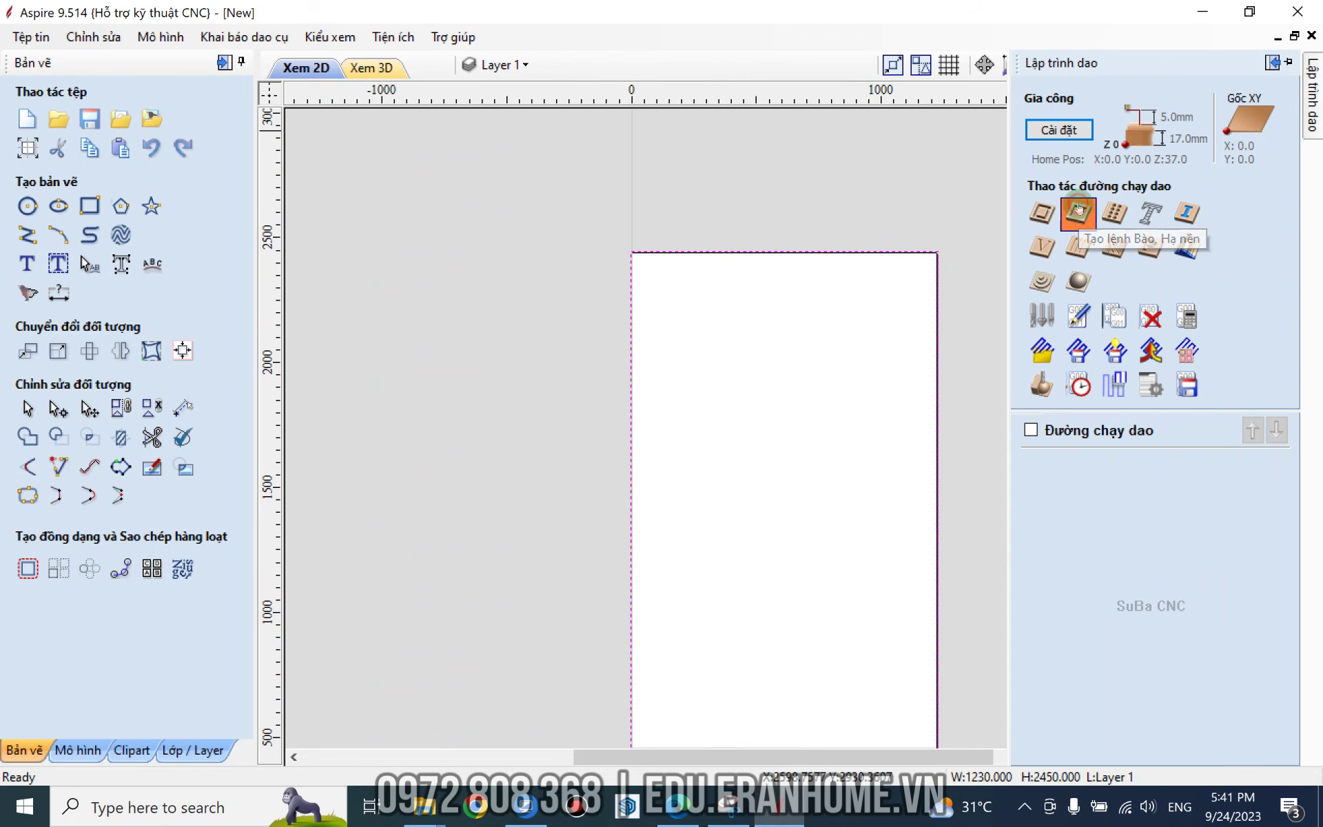
Create a pocket toolpath and enter 18 mm as its cut depth
{"action": "left_click", "coordinate": [1078, 211]}
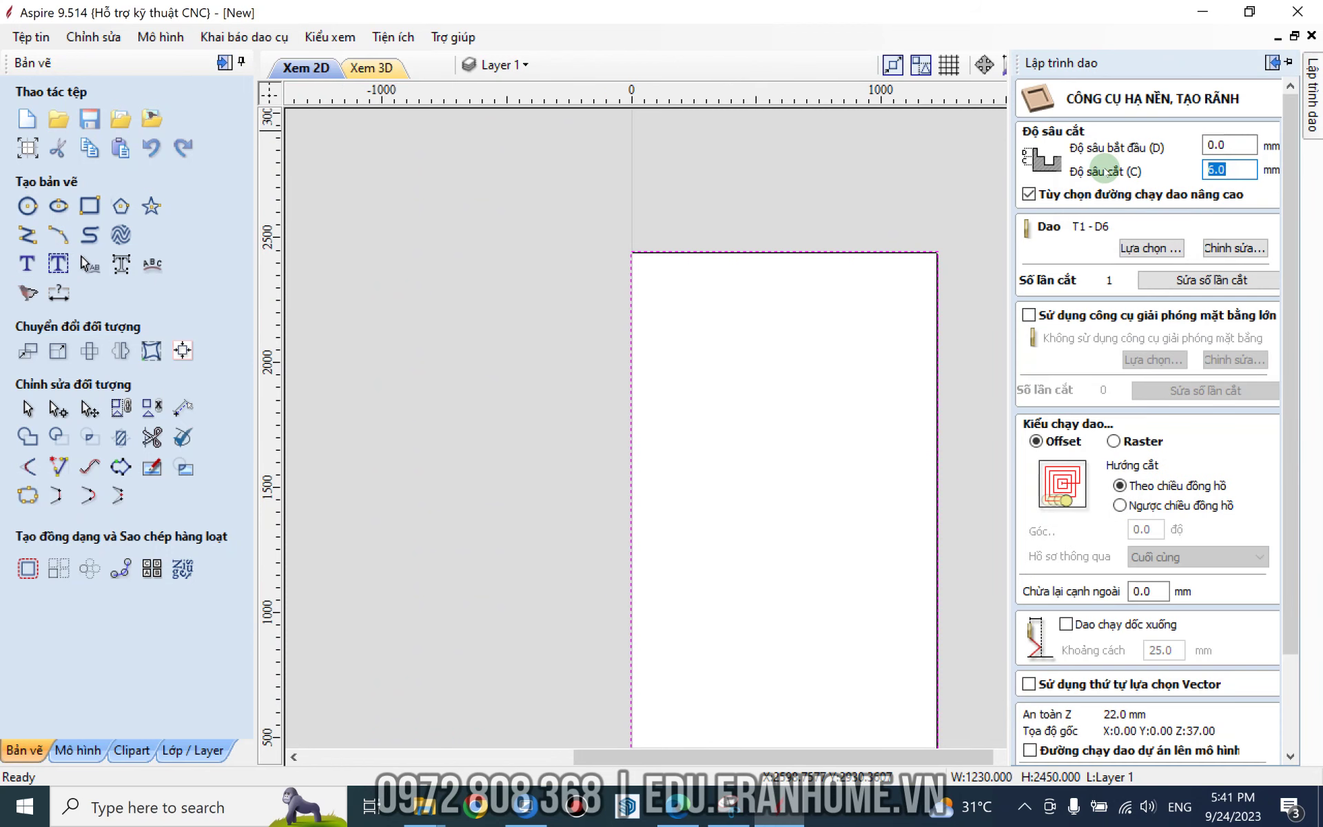
{"action": "type", "text": "18"}
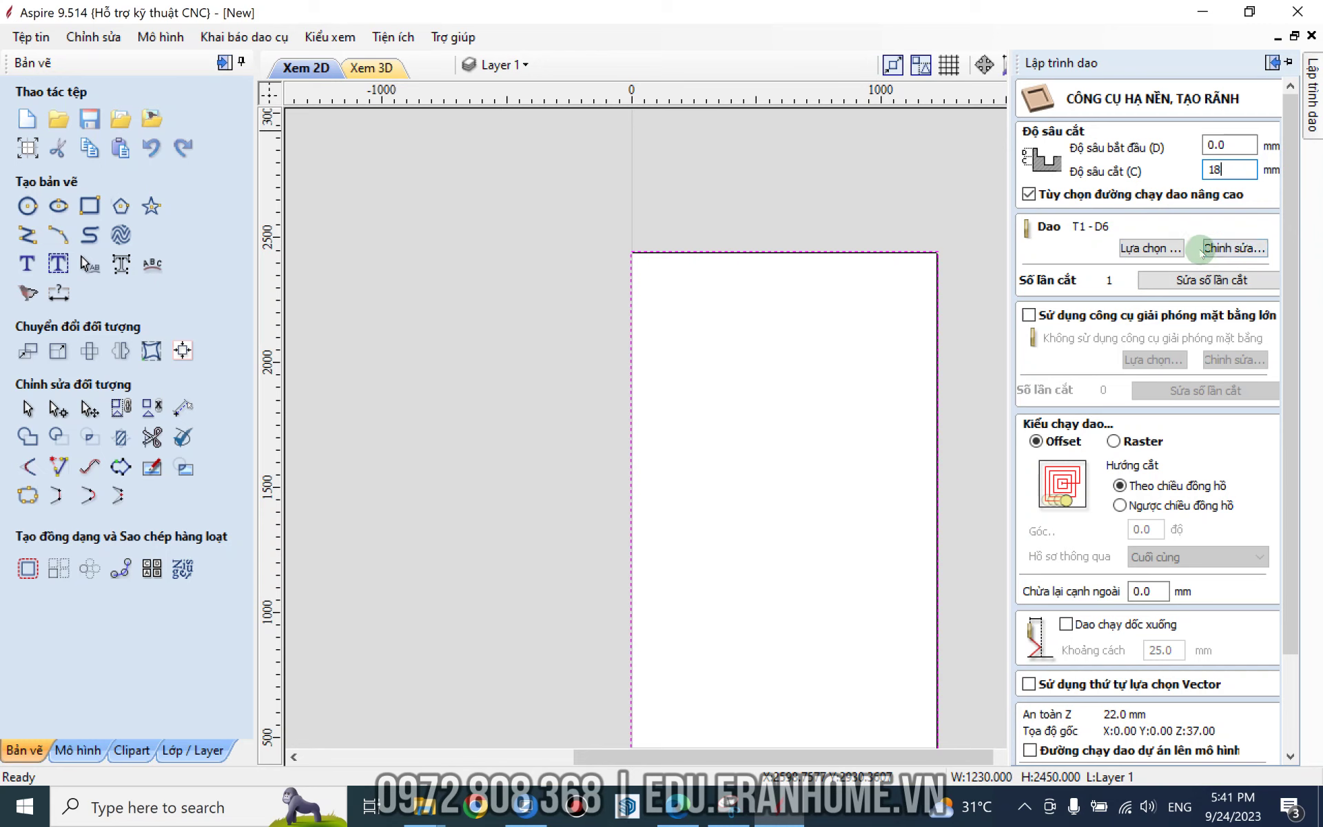
Edit the tool to T4 - D30: 30 mm diameter, 28.5 mm (95%) stepover, 12000 mm/min feed
{"action": "left_click", "coordinate": [1214, 248]}
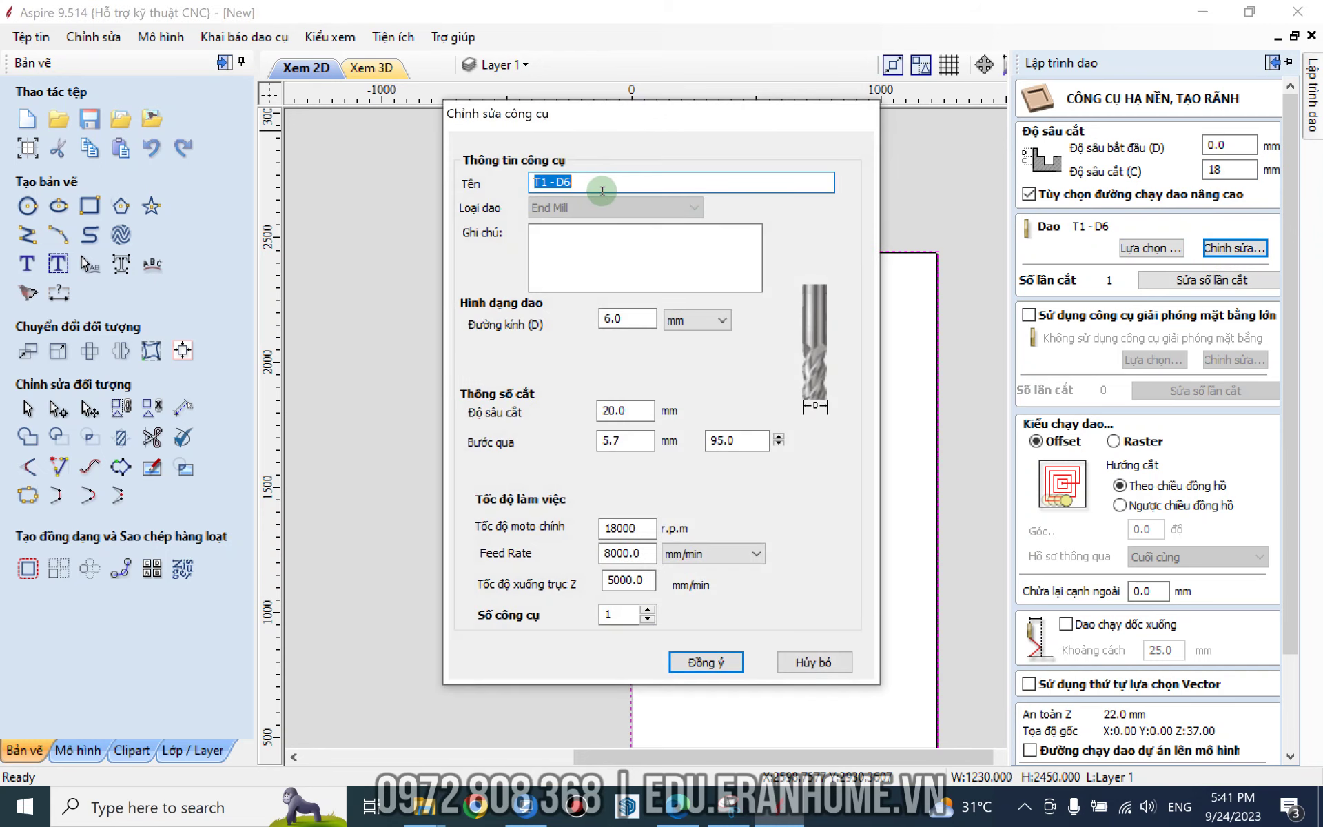
{"action": "type", "text": "T"}
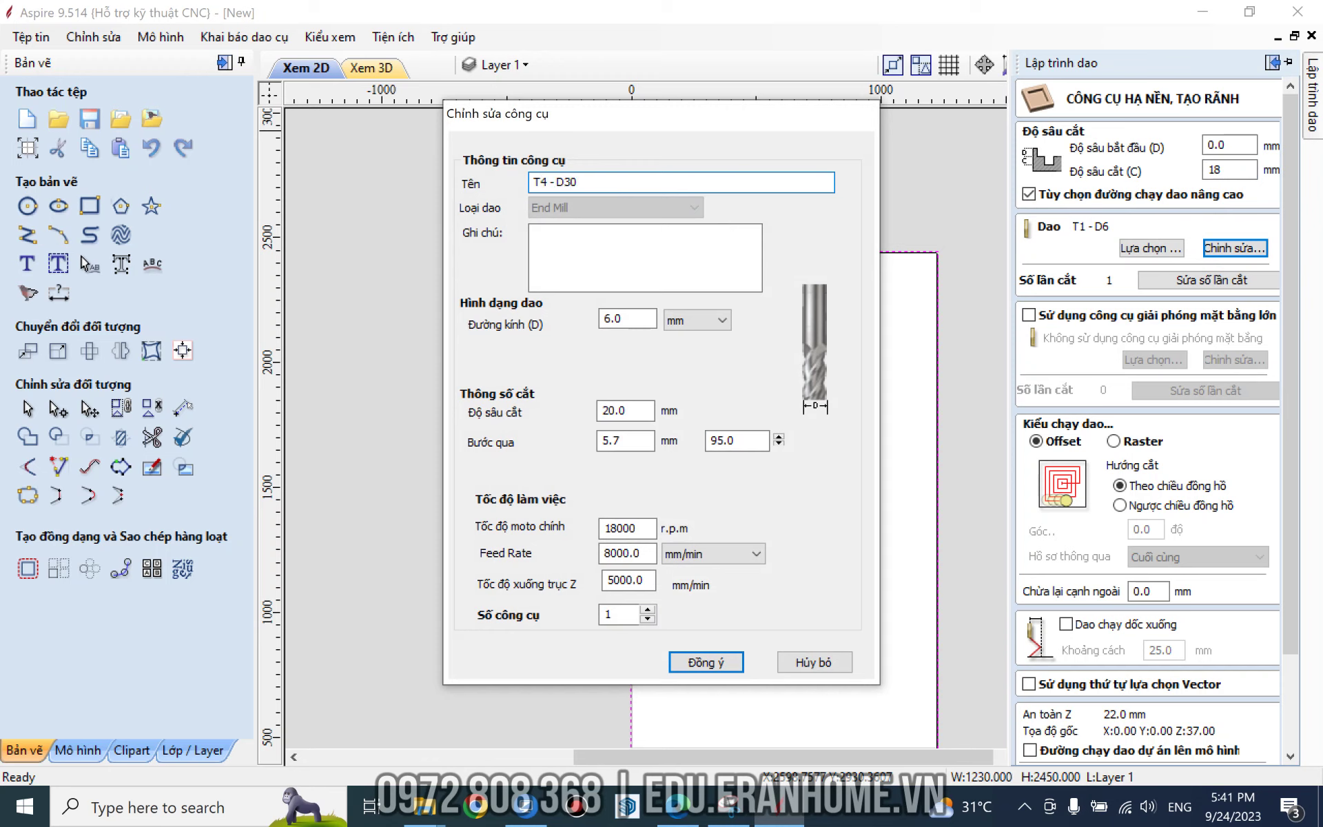
{"action": "left_click_drag", "start_coordinate": [615, 319], "coordinate": [542, 330]}
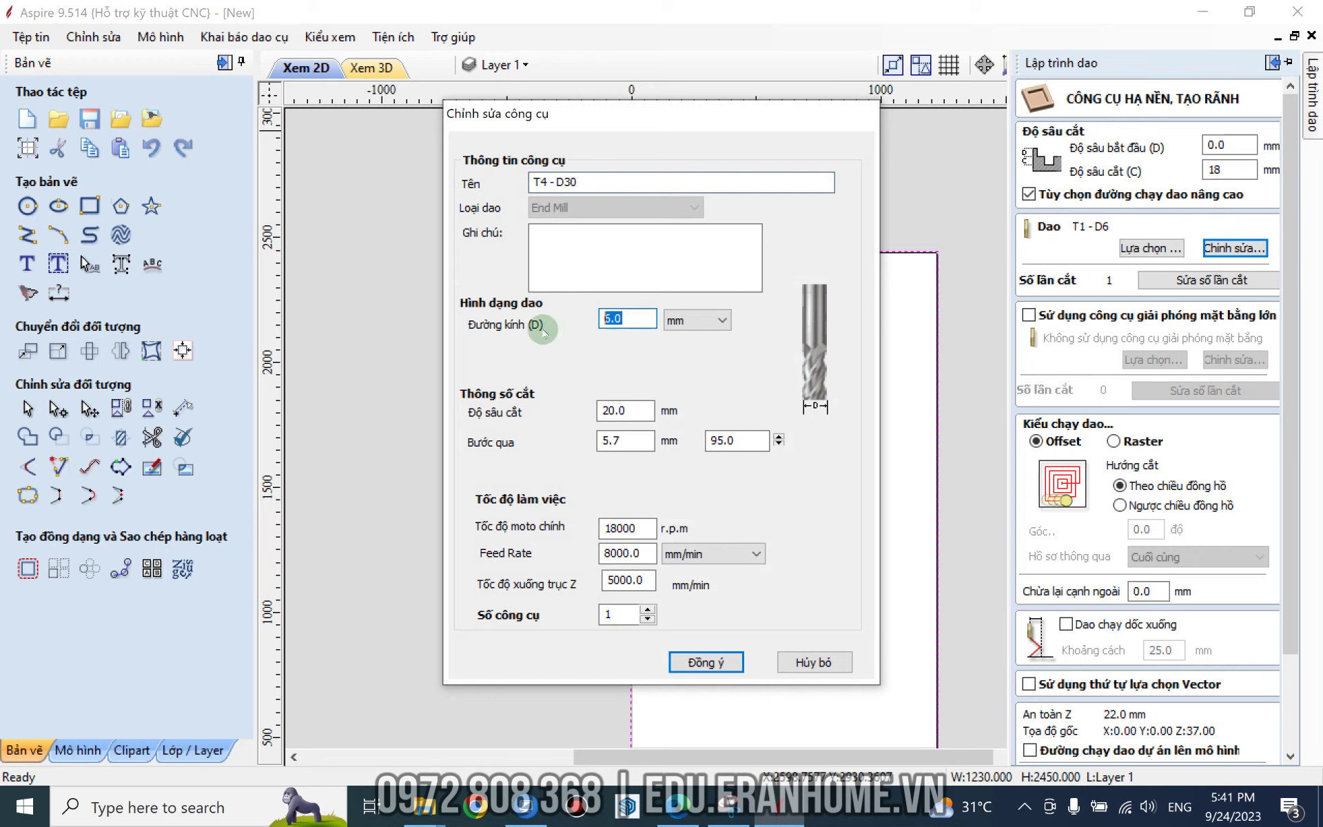
{"action": "type", "text": "30"}
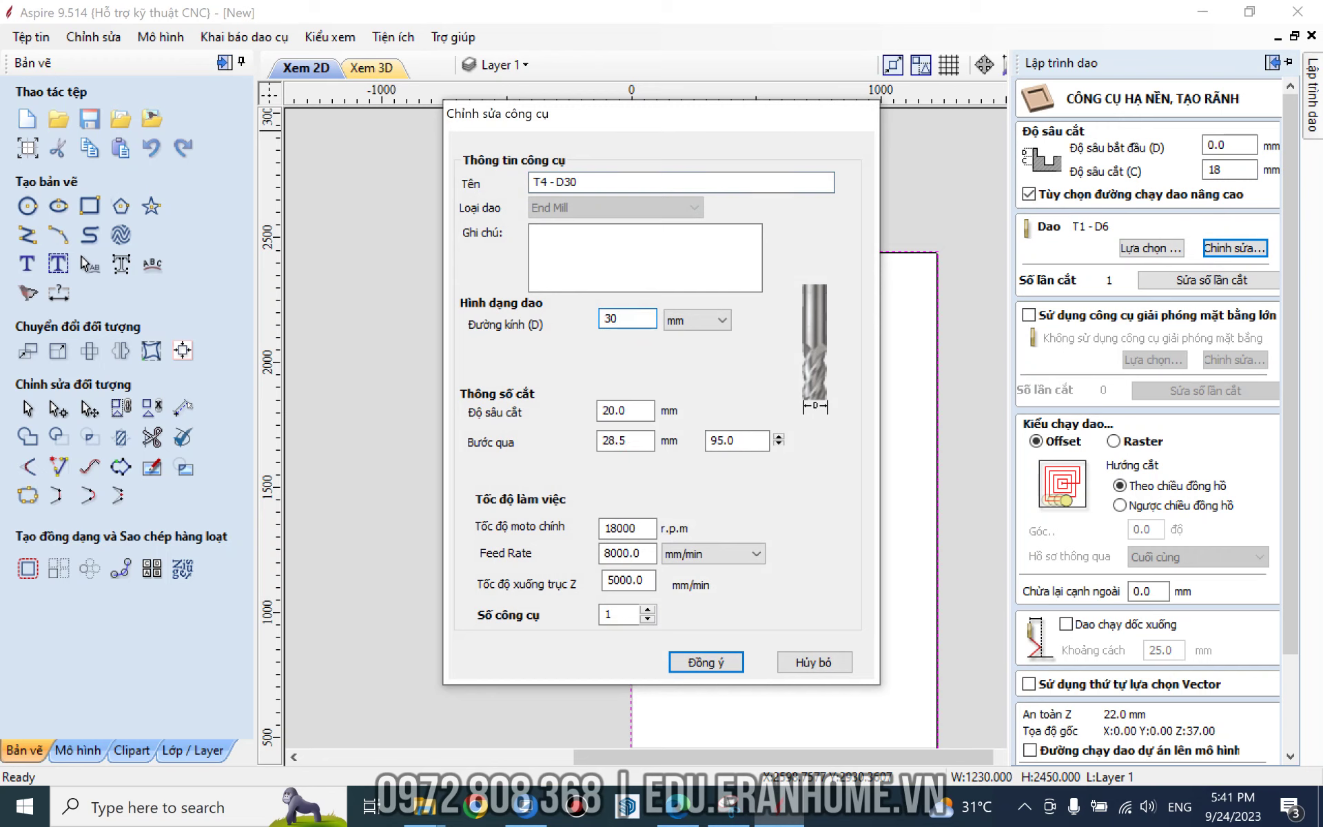
{"action": "left_click_drag", "start_coordinate": [623, 440], "coordinate": [580, 439]}
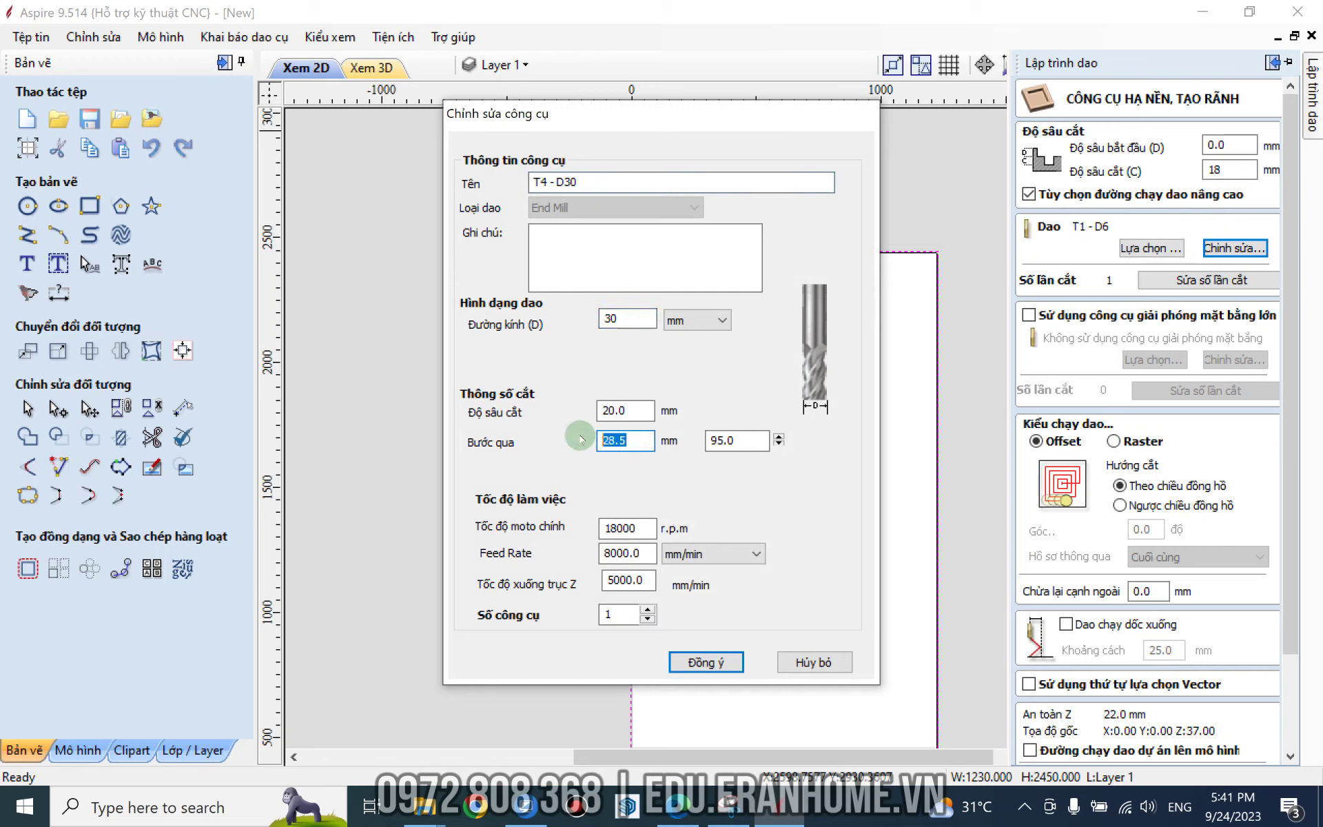
{"action": "left_click_drag", "start_coordinate": [743, 443], "coordinate": [718, 442]}
{"action": "double_click", "coordinate": [734, 441]}
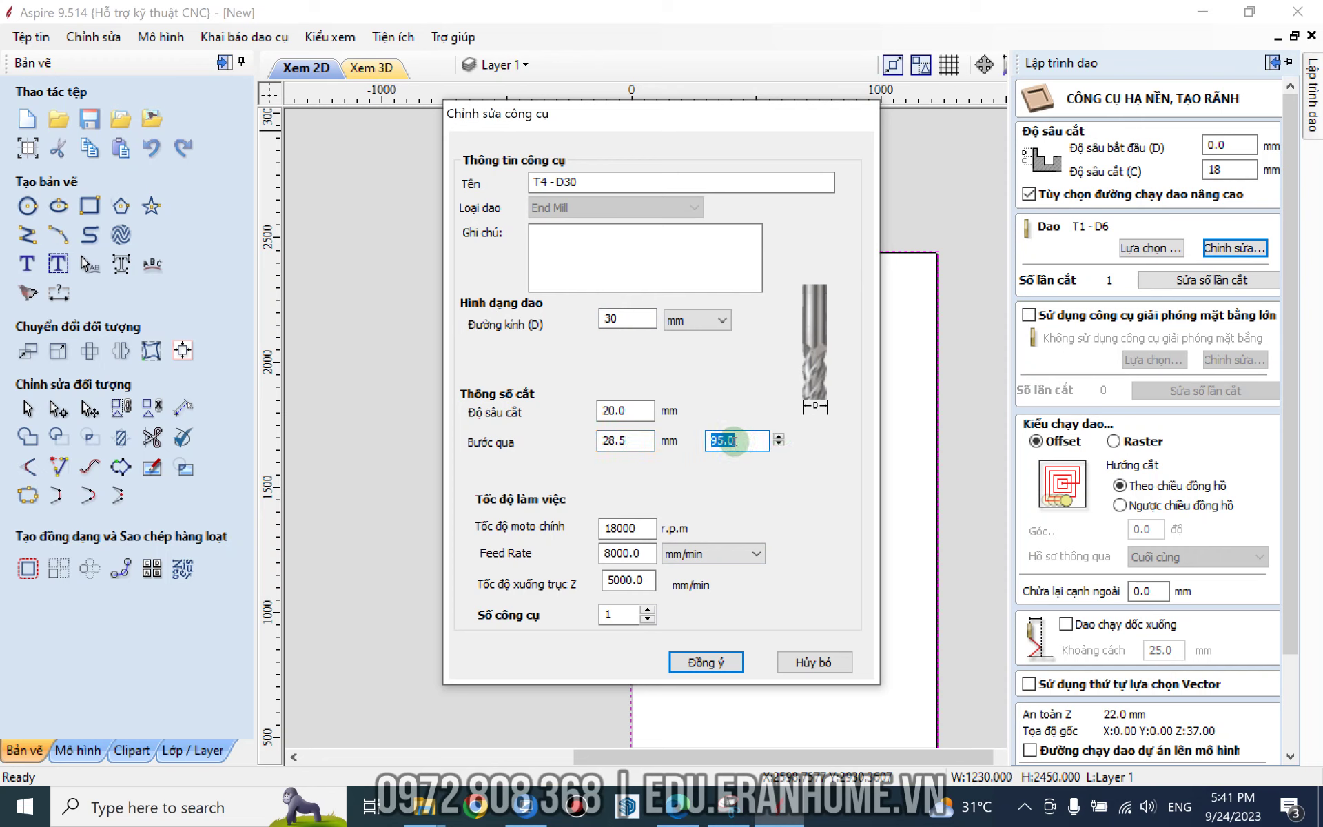
{"action": "double_click", "coordinate": [620, 316]}
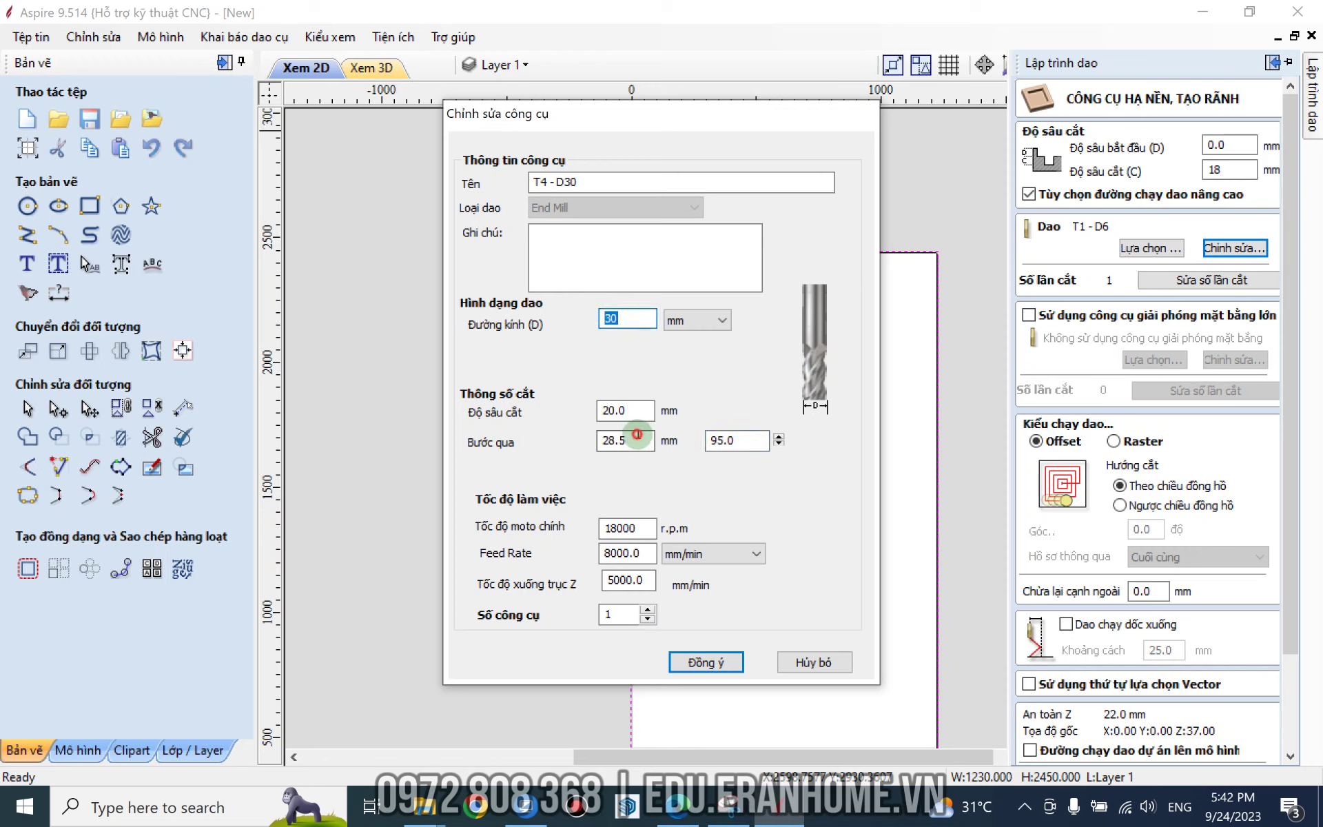
{"action": "left_click_drag", "start_coordinate": [638, 434], "coordinate": [579, 440]}
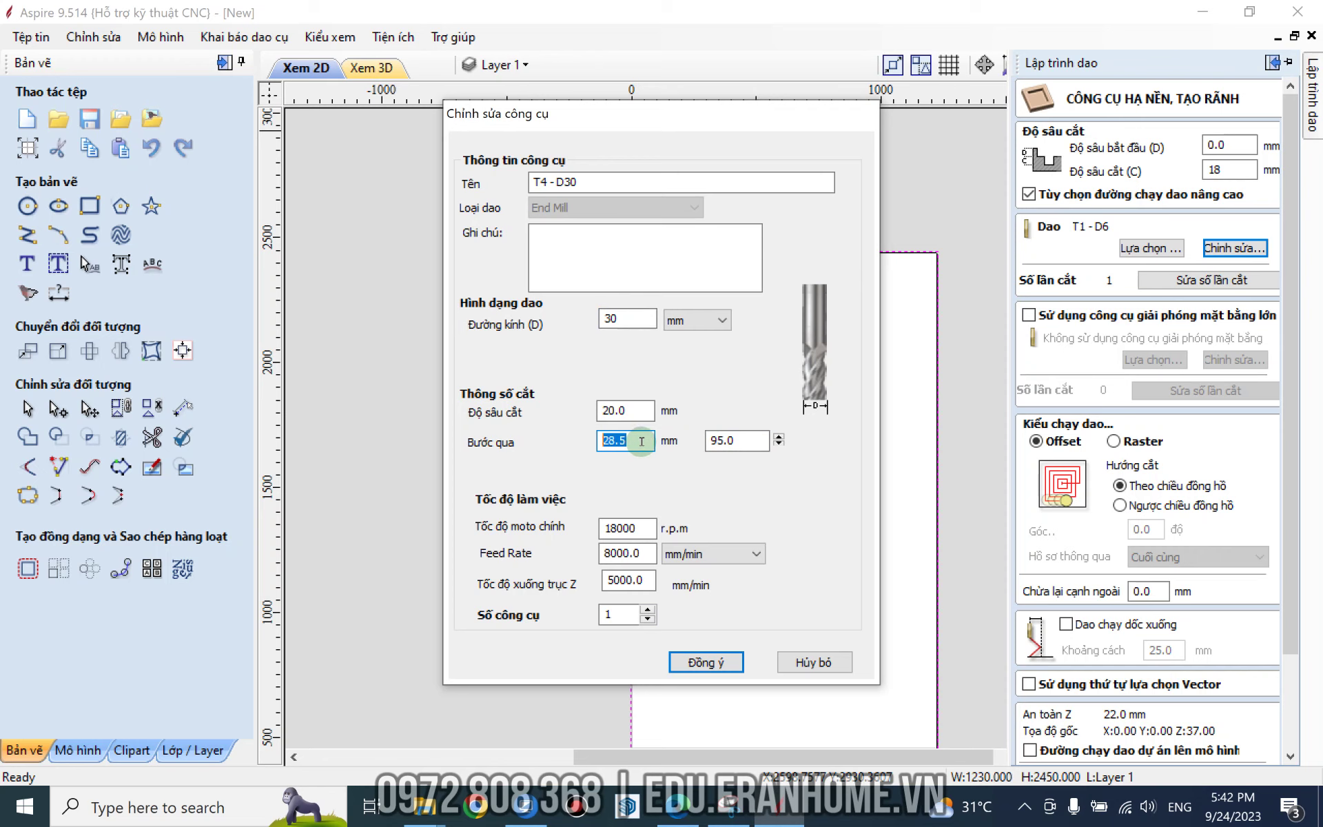
{"action": "left_click_drag", "start_coordinate": [639, 551], "coordinate": [555, 561]}
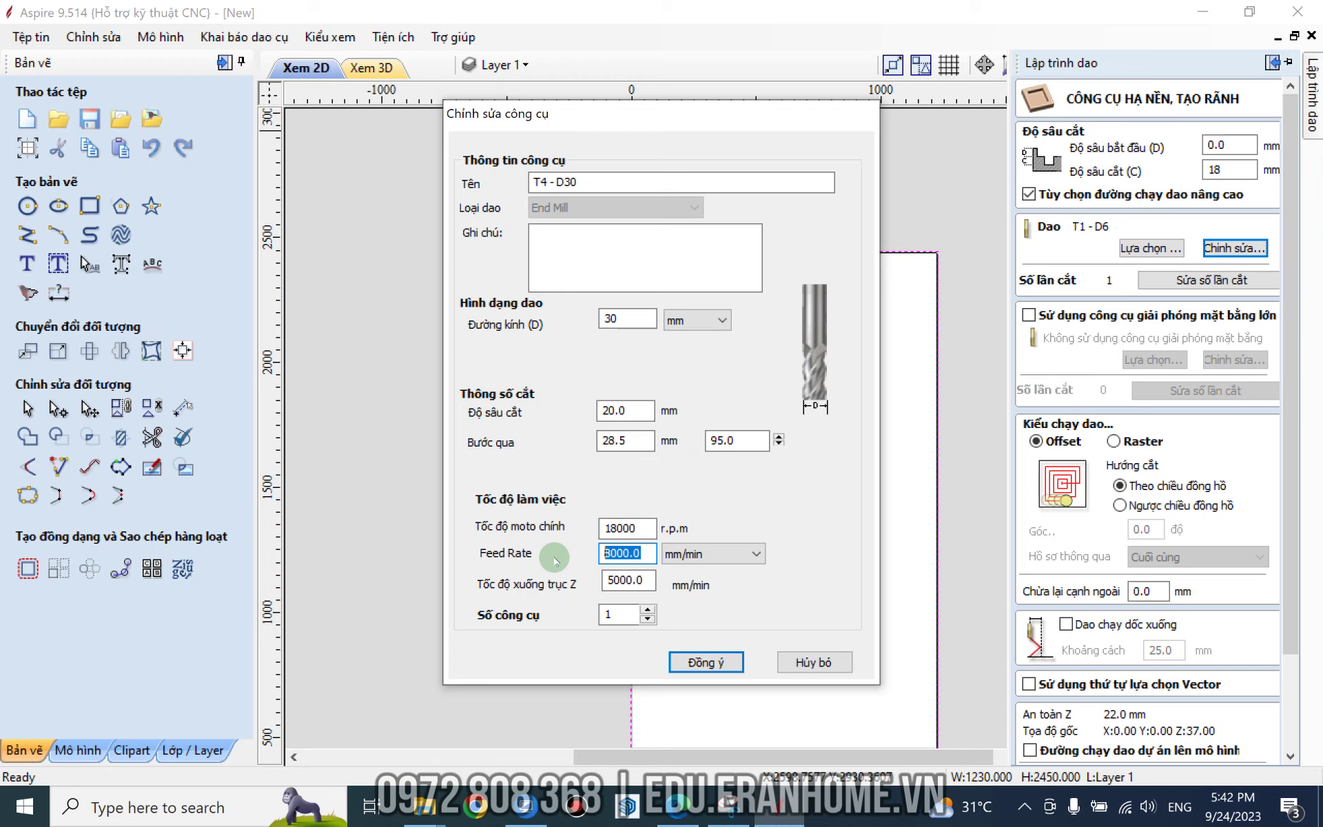
{"action": "type", "text": "12"}
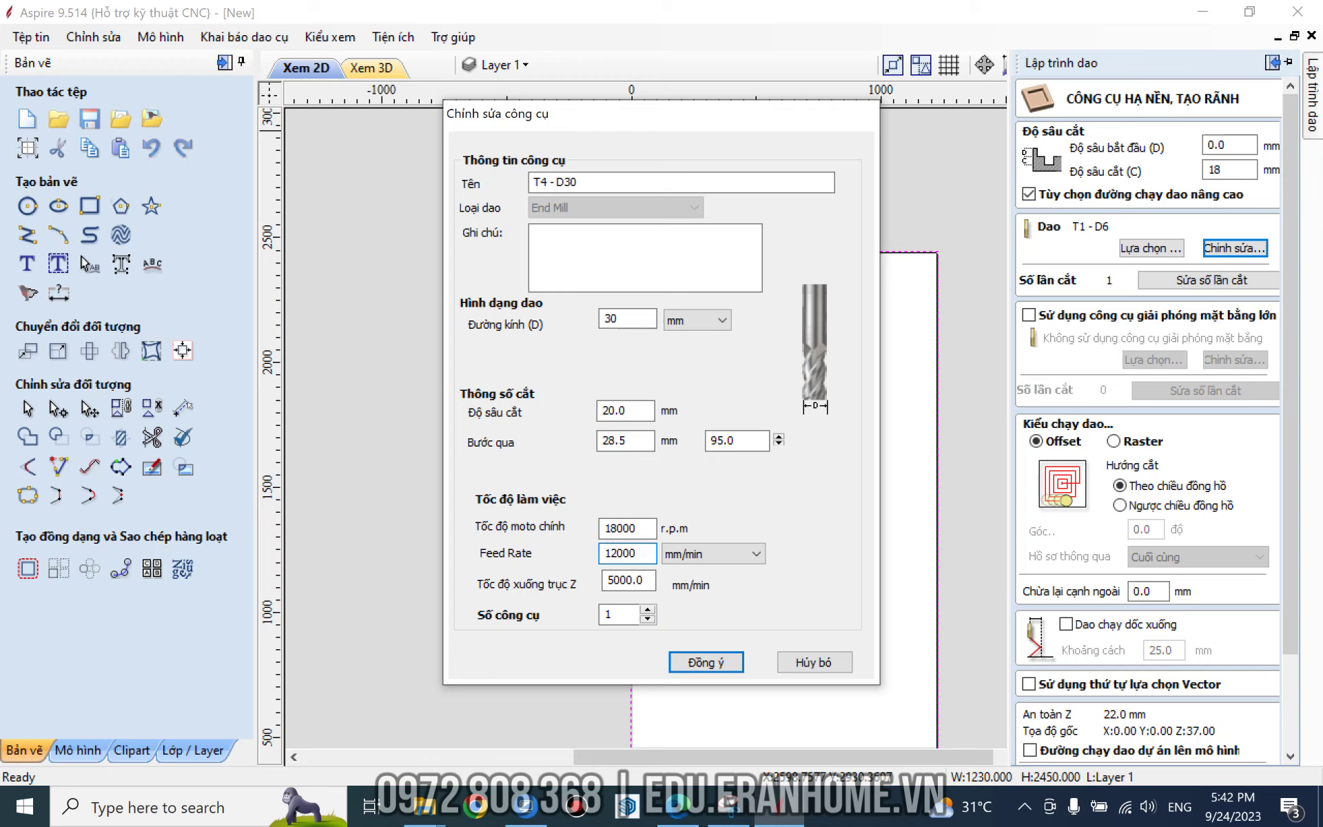
Review the 12000 feed rate and 20.0 pass depth, then accept the T4 - D30 tool
{"action": "left_click", "coordinate": [646, 579]}
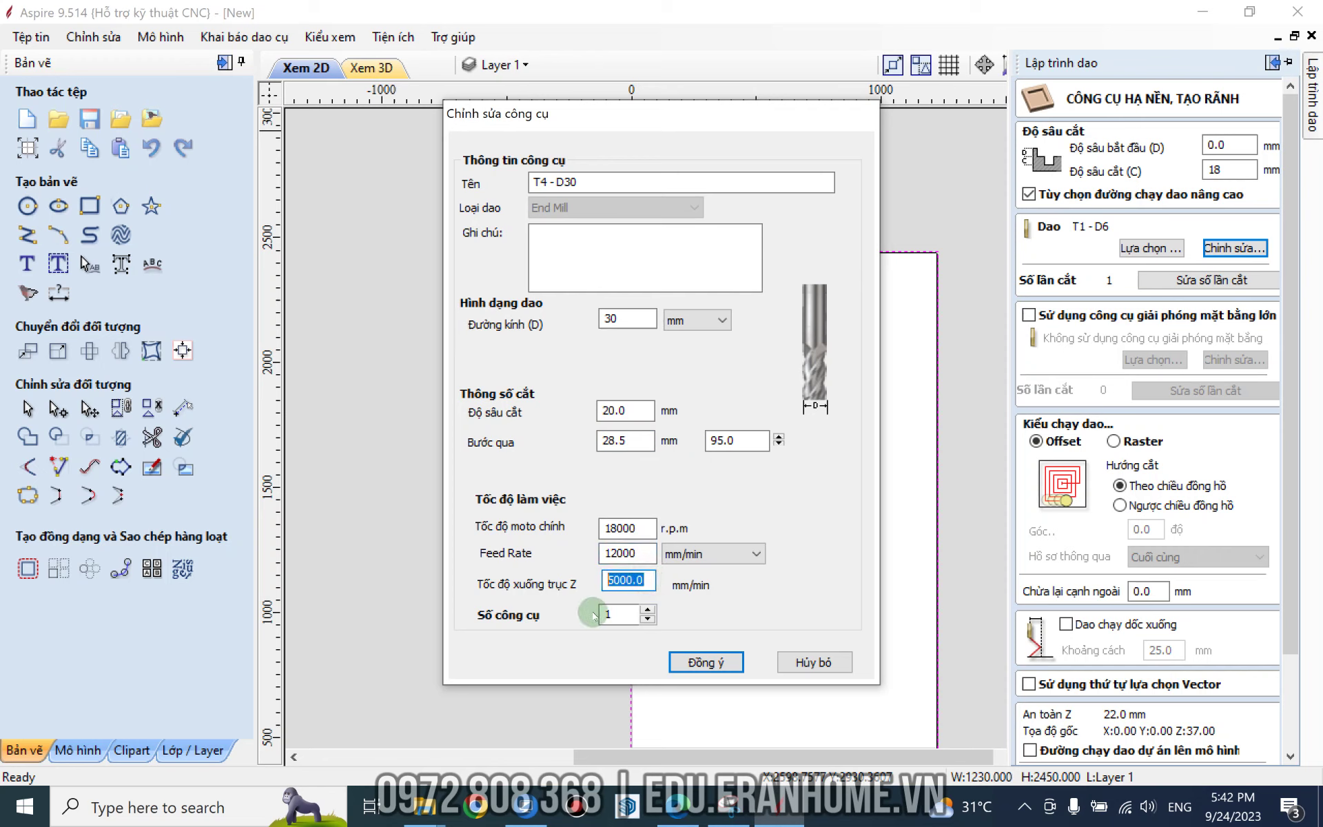
{"action": "left_click", "coordinate": [617, 614]}
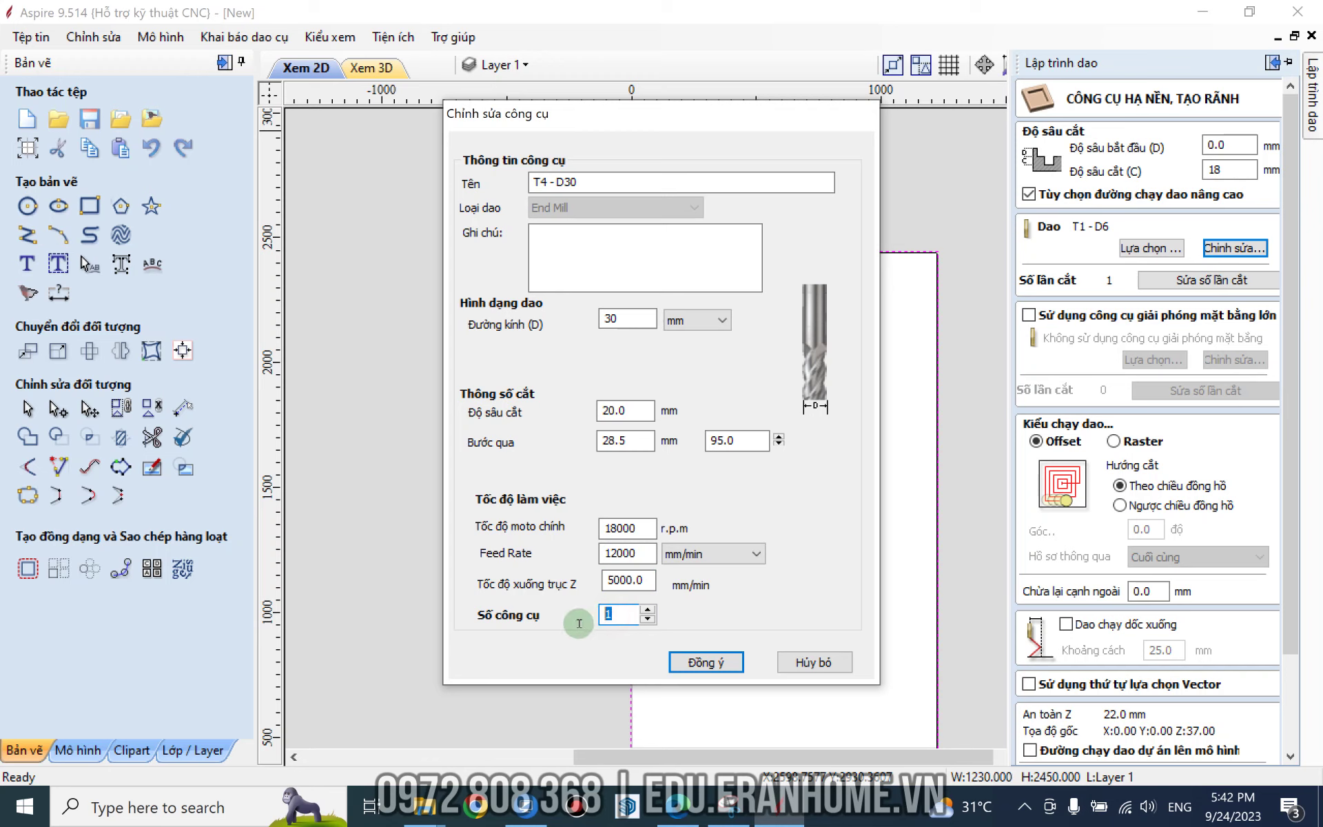
{"action": "left_click", "coordinate": [651, 580]}
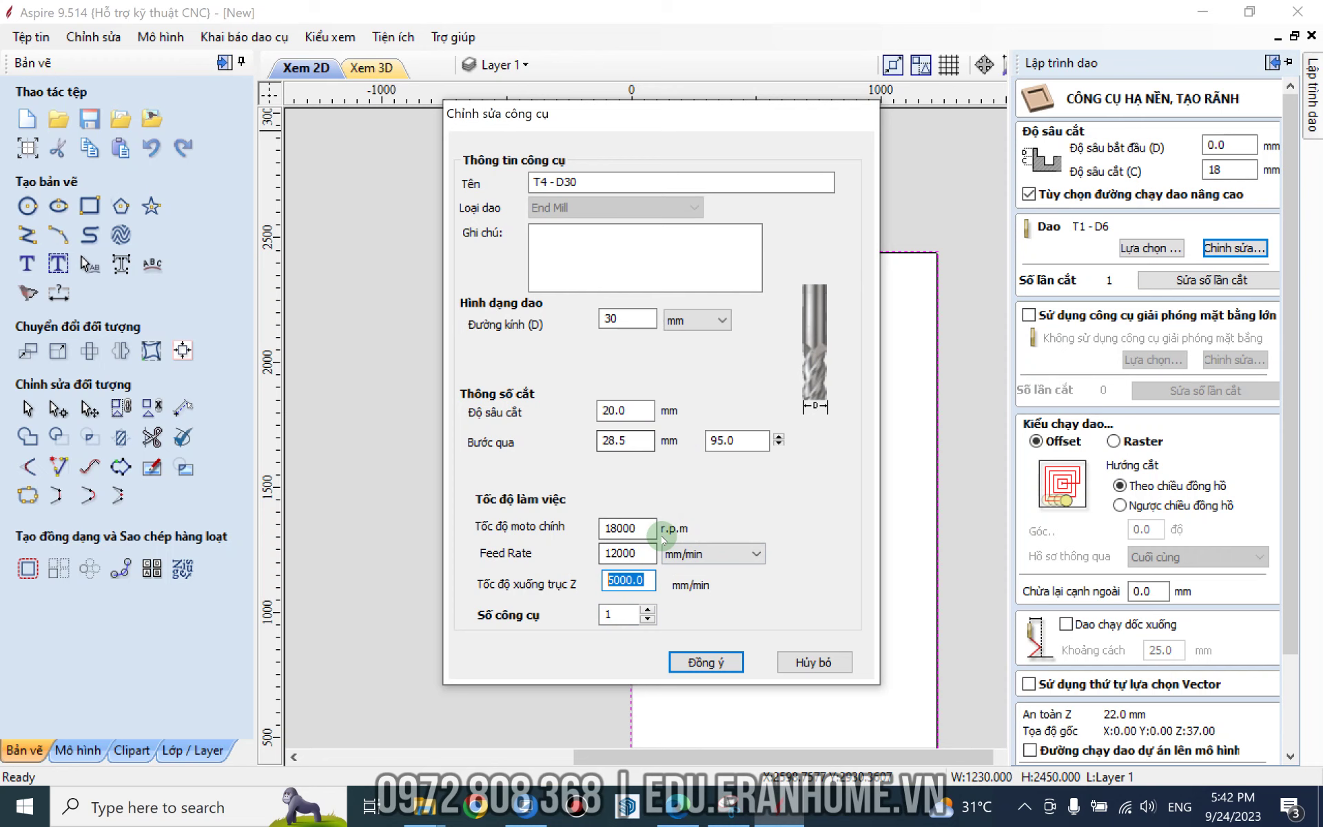
{"action": "left_click_drag", "start_coordinate": [628, 552], "coordinate": [585, 554]}
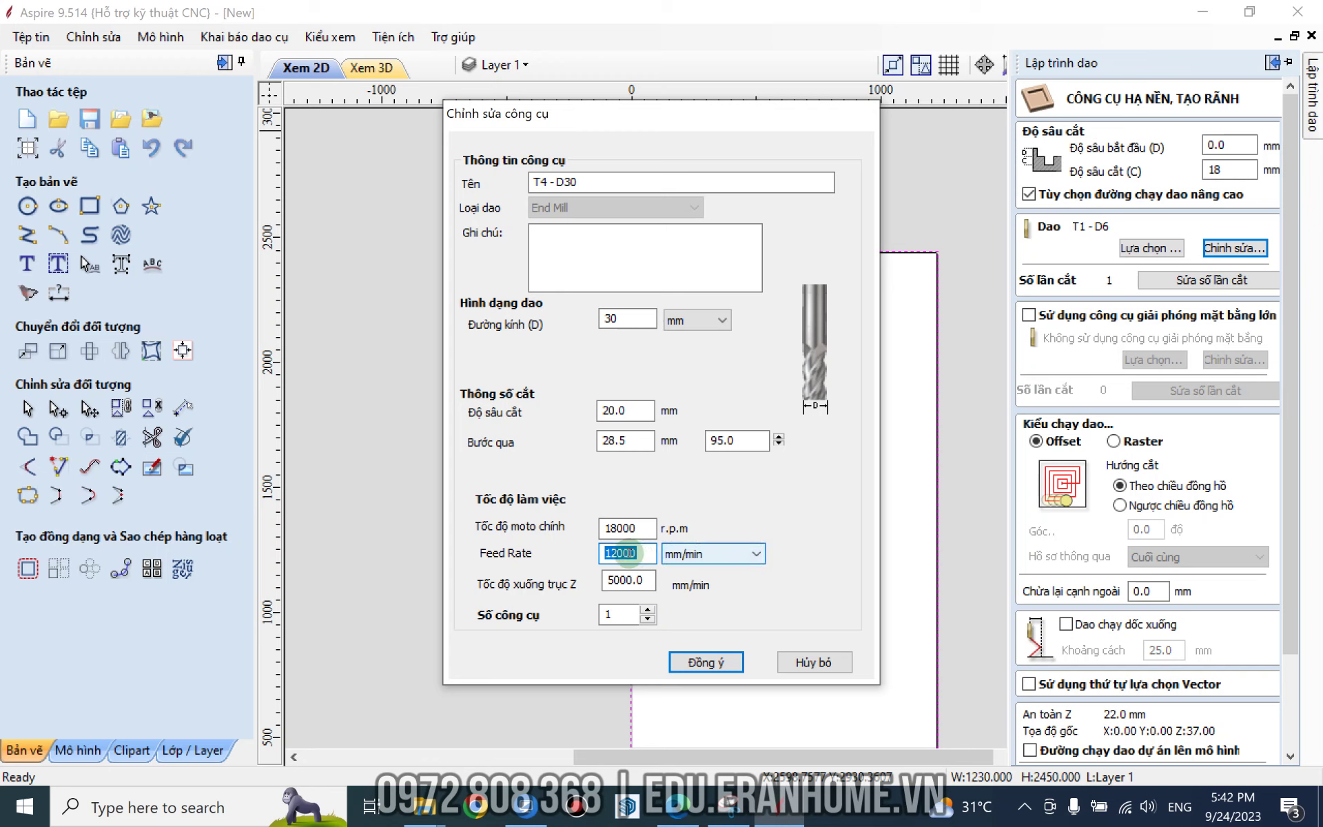
{"action": "left_click_drag", "start_coordinate": [648, 553], "coordinate": [567, 532]}
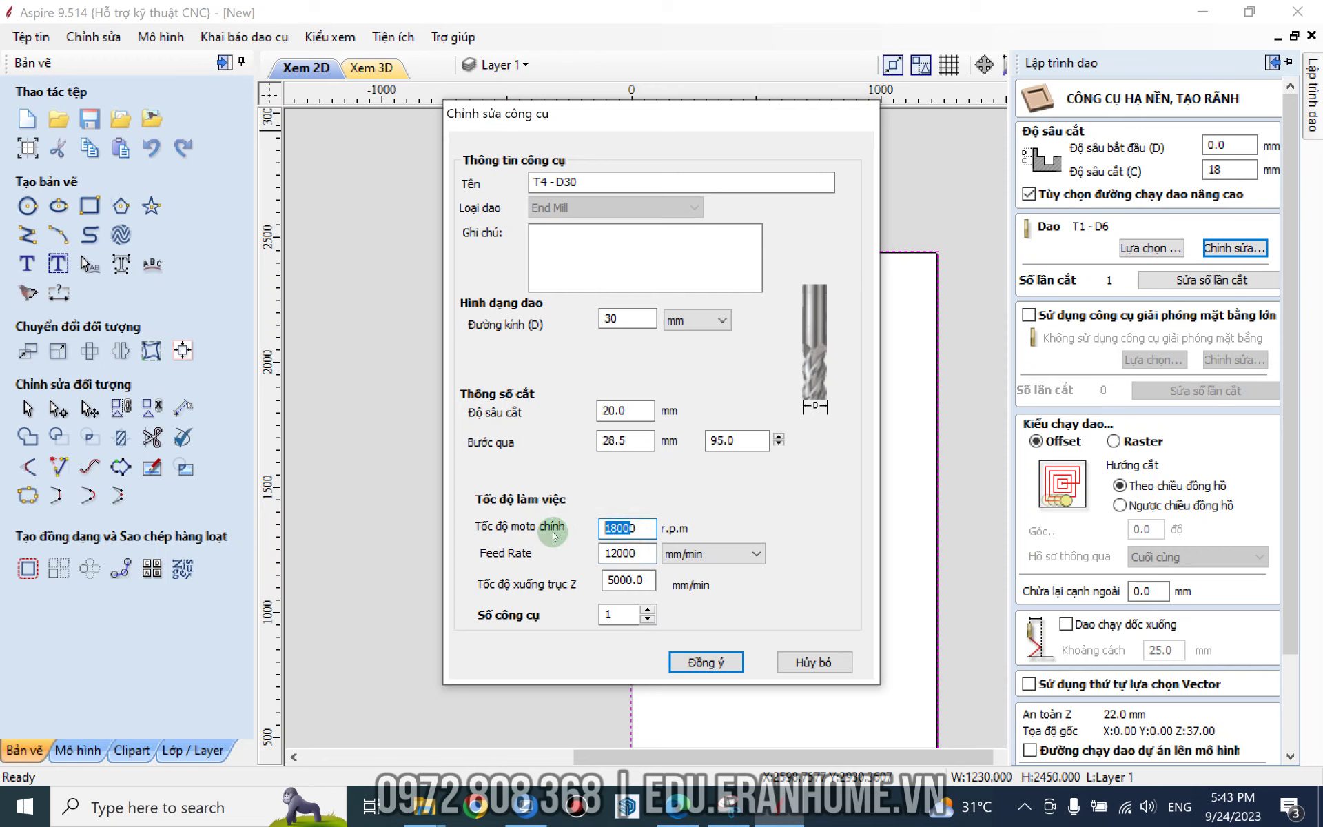
{"action": "left_click_drag", "start_coordinate": [651, 410], "coordinate": [529, 412]}
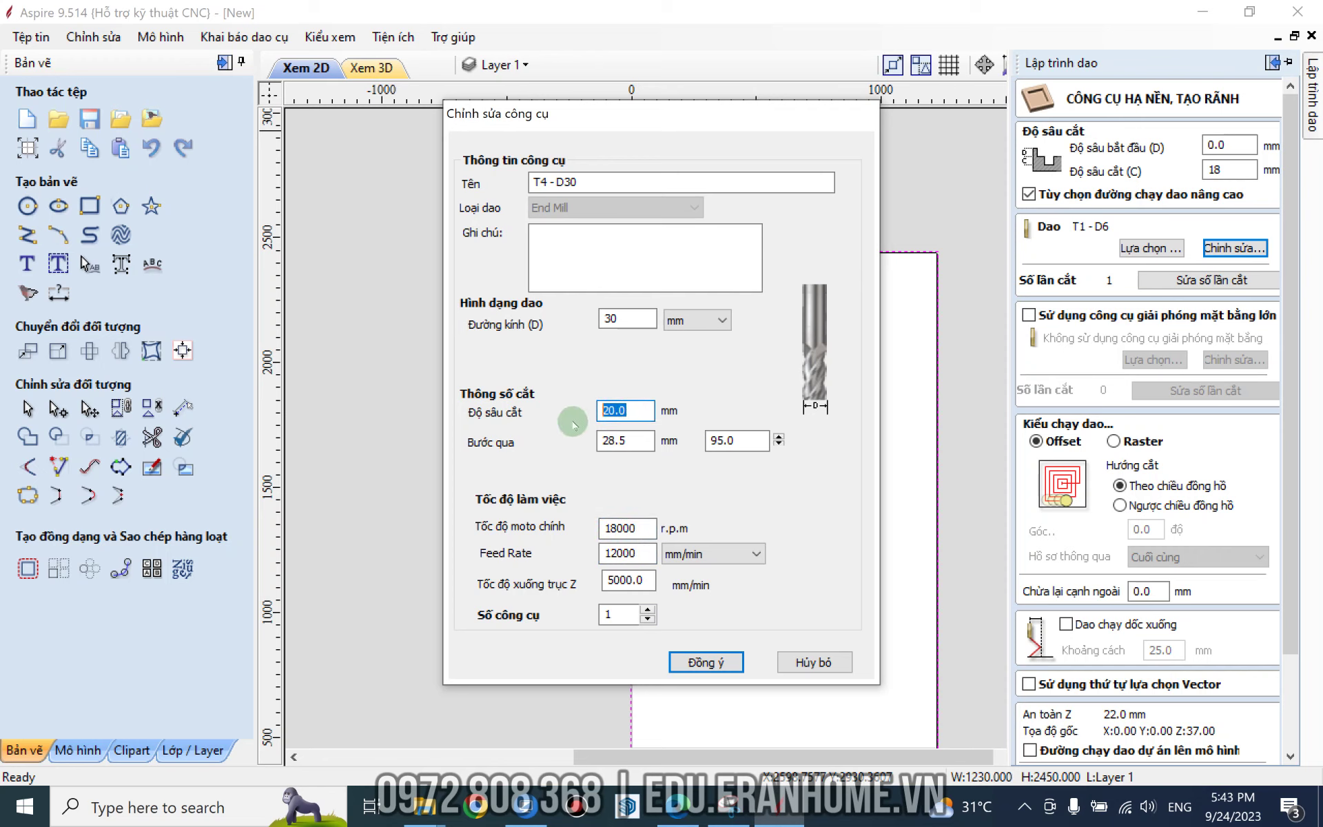
{"action": "left_click_drag", "start_coordinate": [641, 411], "coordinate": [594, 411]}
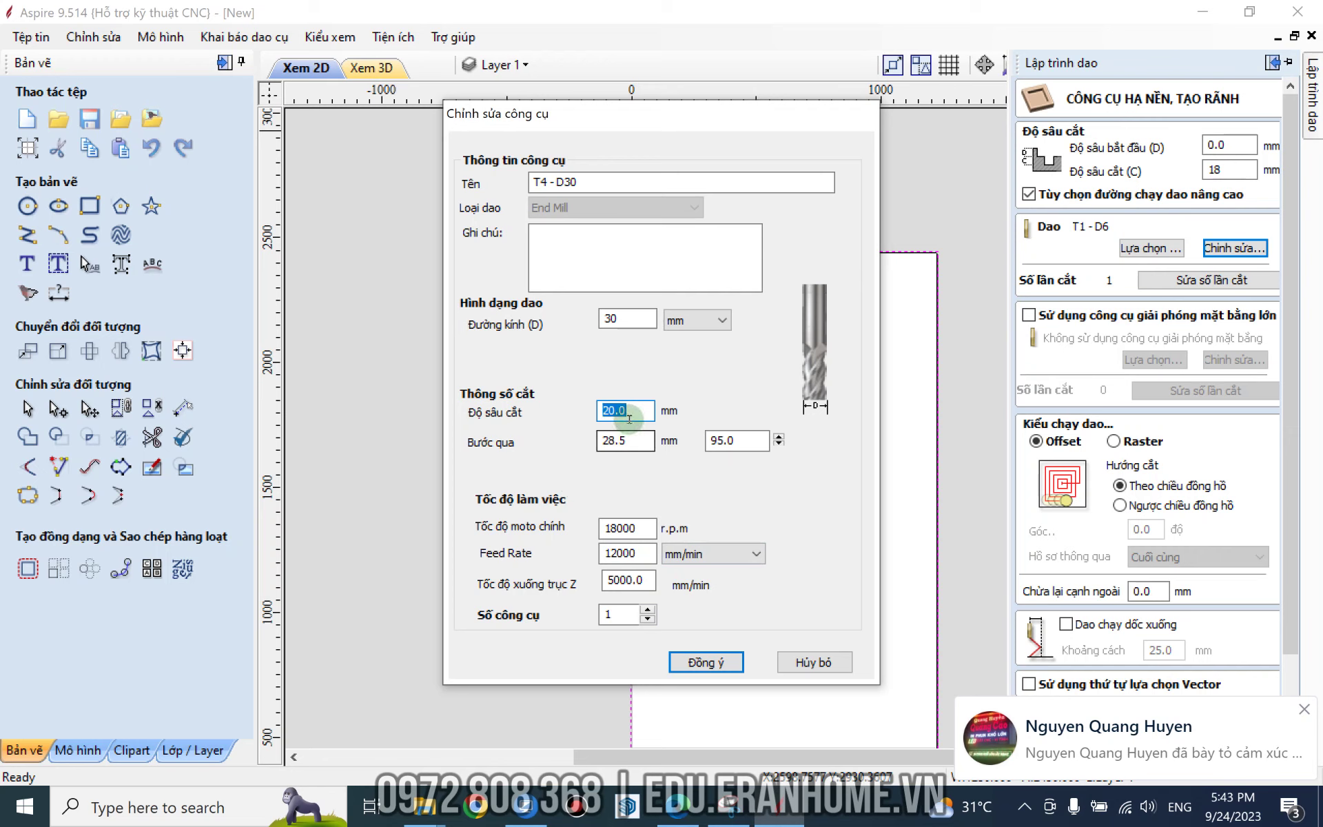
{"action": "left_click_drag", "start_coordinate": [627, 410], "coordinate": [510, 422]}
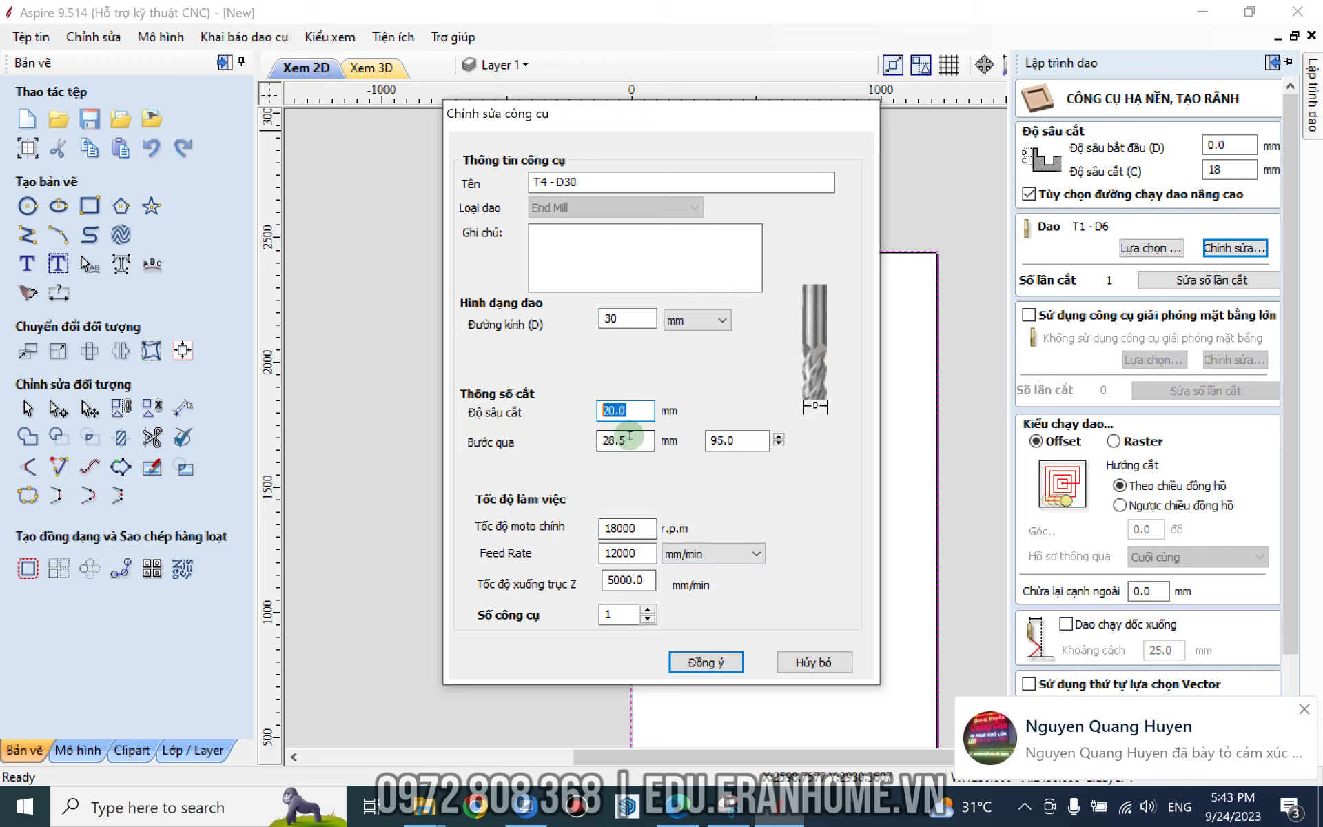
{"action": "left_click_drag", "start_coordinate": [630, 408], "coordinate": [501, 416]}
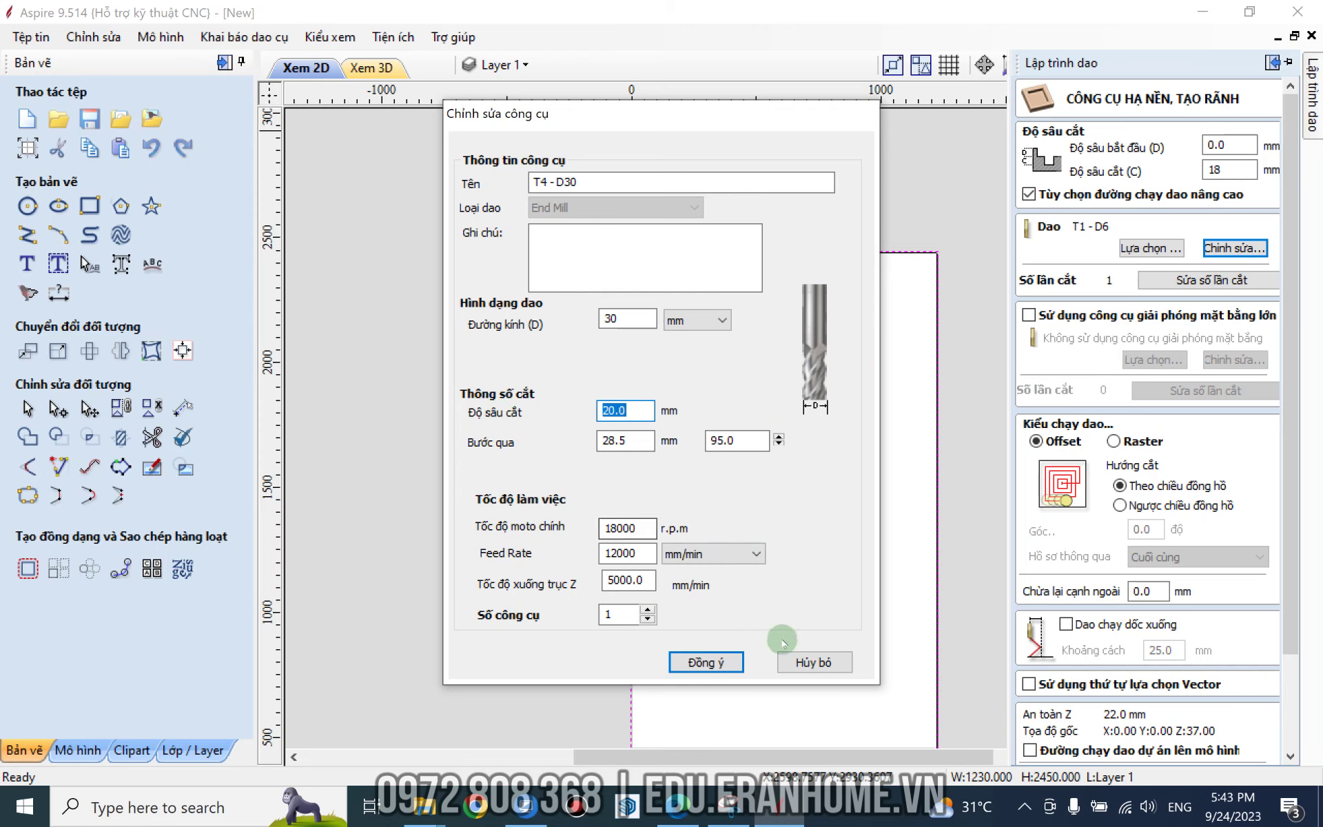
{"action": "left_click", "coordinate": [712, 658]}
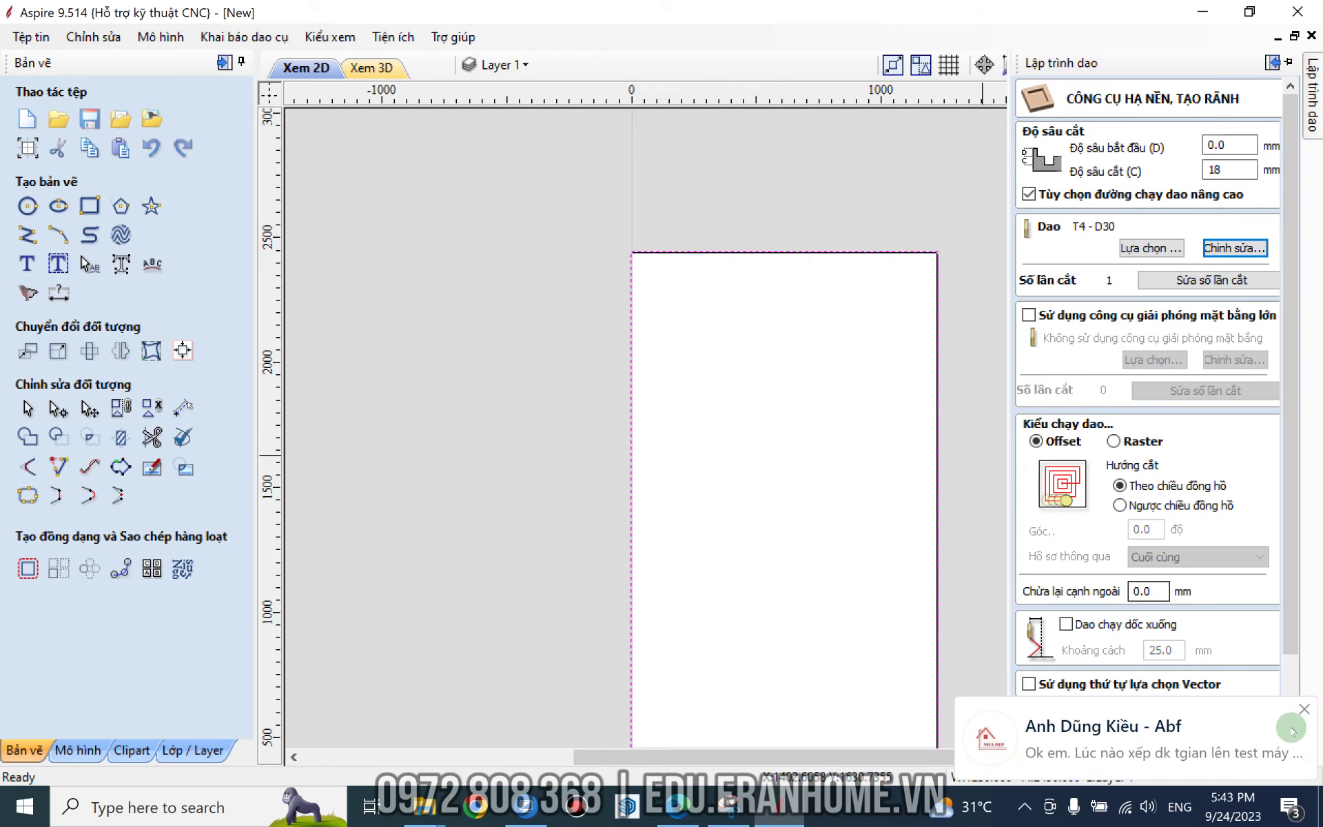
Dismiss the chat notifications, switch pocket clearing to Raster, and calculate the toolpath
{"action": "left_click", "coordinate": [1303, 706]}
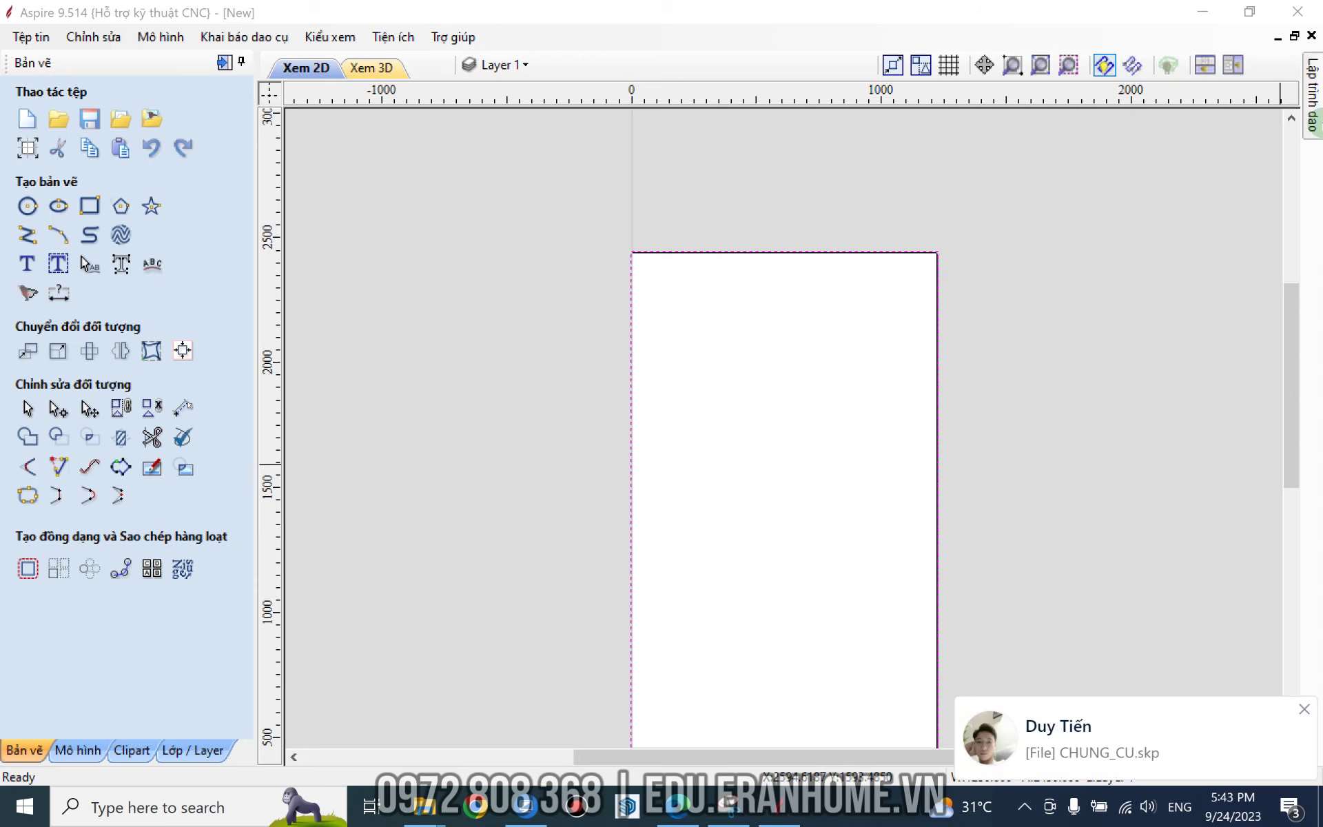
{"action": "mouse_move", "coordinate": [1312, 118]}
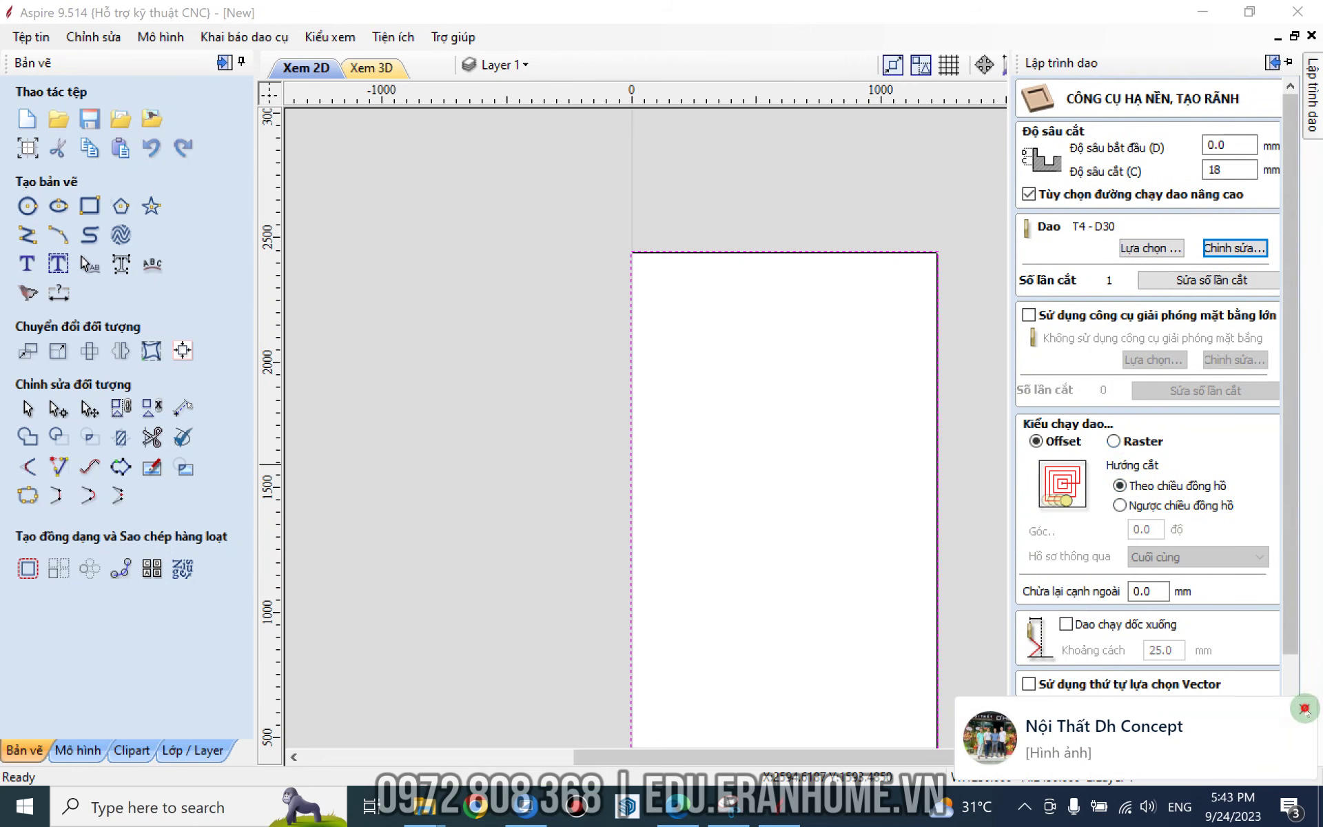
{"action": "left_click", "coordinate": [1303, 709]}
{"action": "left_click", "coordinate": [1134, 439]}
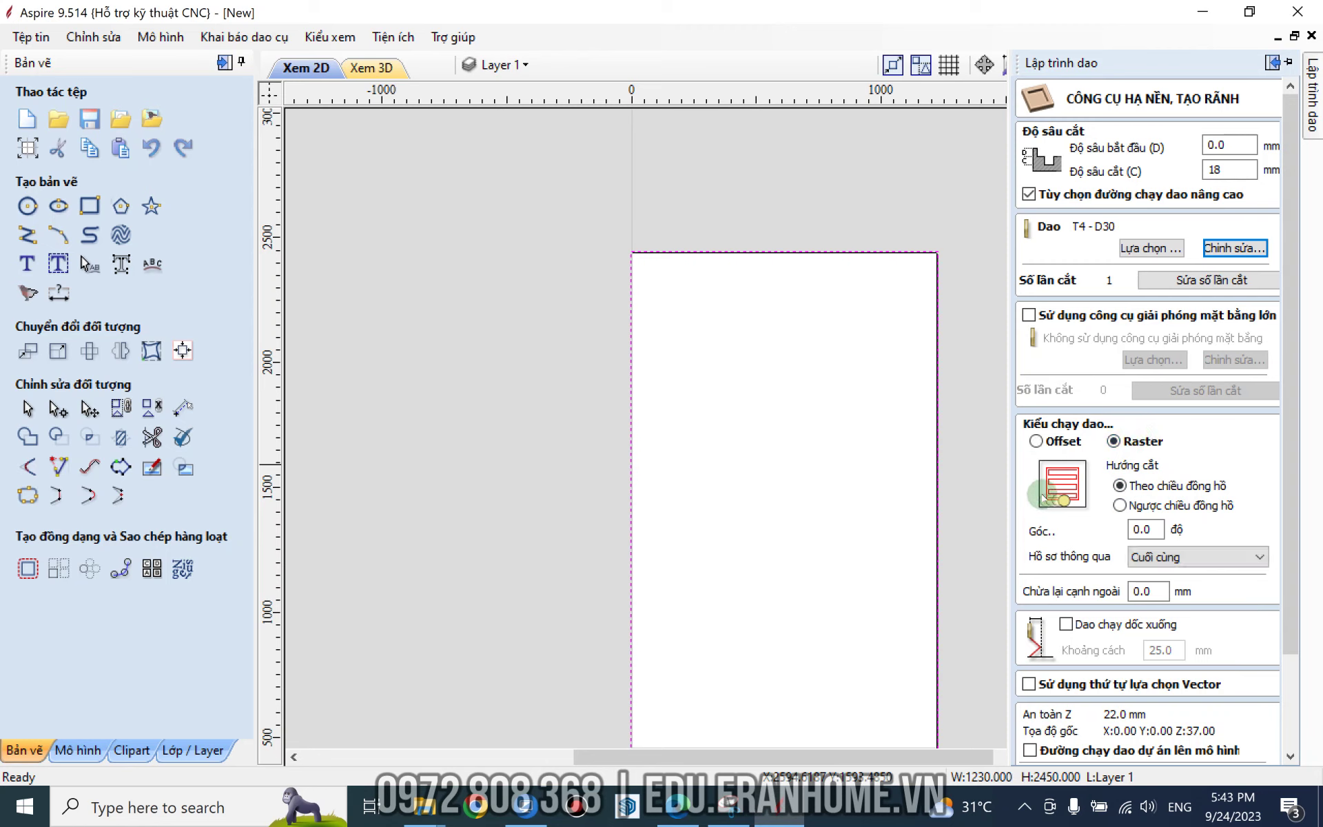
{"action": "scroll", "coordinate": [1171, 482], "scroll_direction": "down", "scroll_amount": 3}
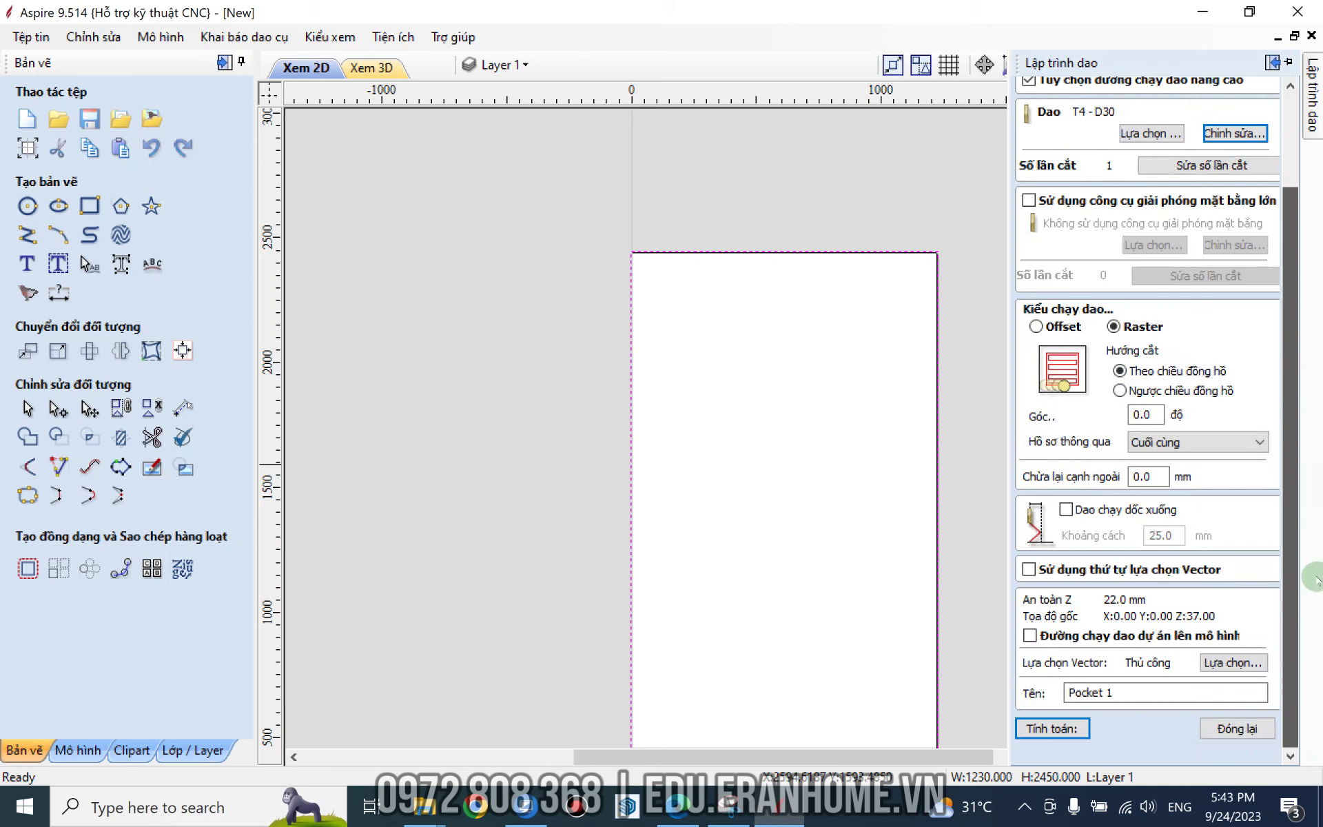
{"action": "left_click", "coordinate": [1078, 726]}
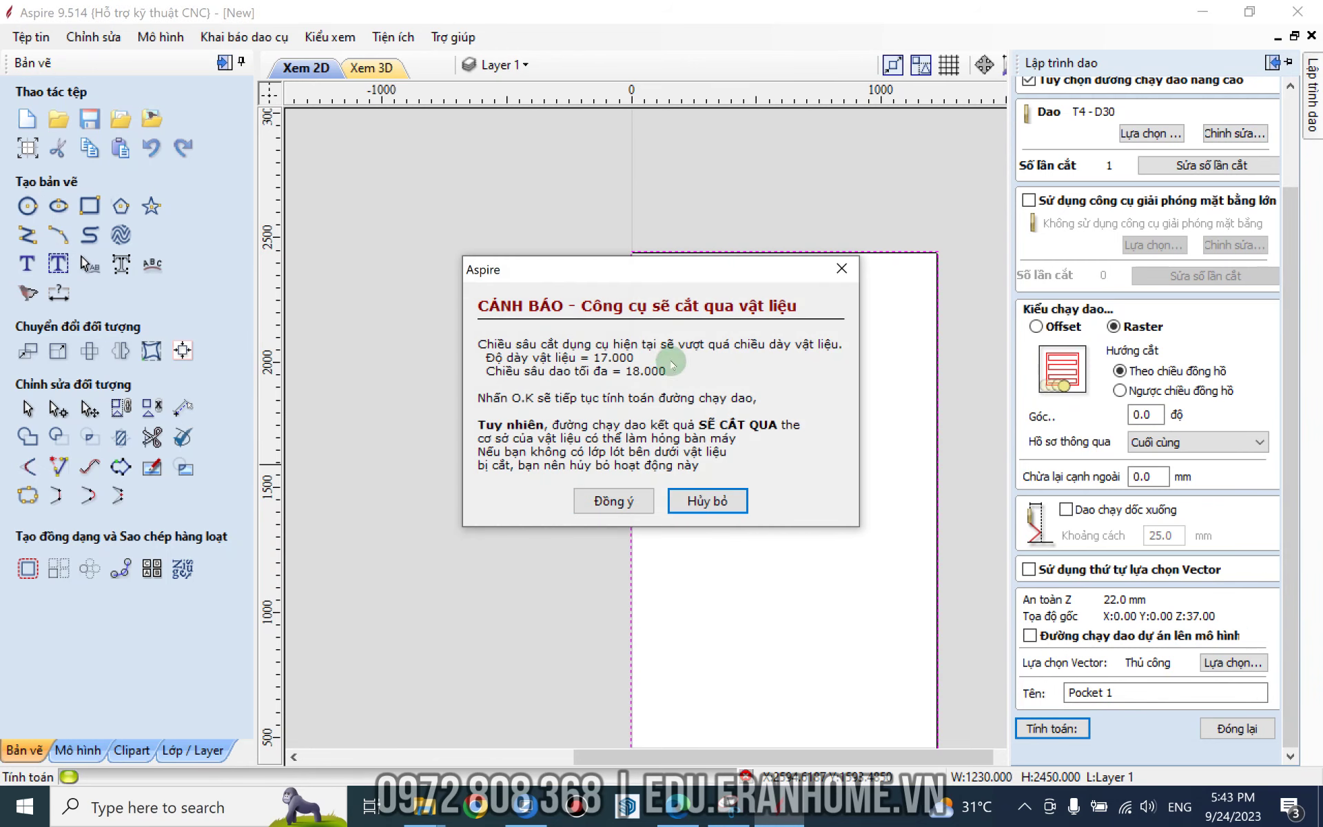
Accept the cut-through warning to generate Pocket 1, then close the preview and open toolpath saving
{"action": "left_click", "coordinate": [615, 499]}
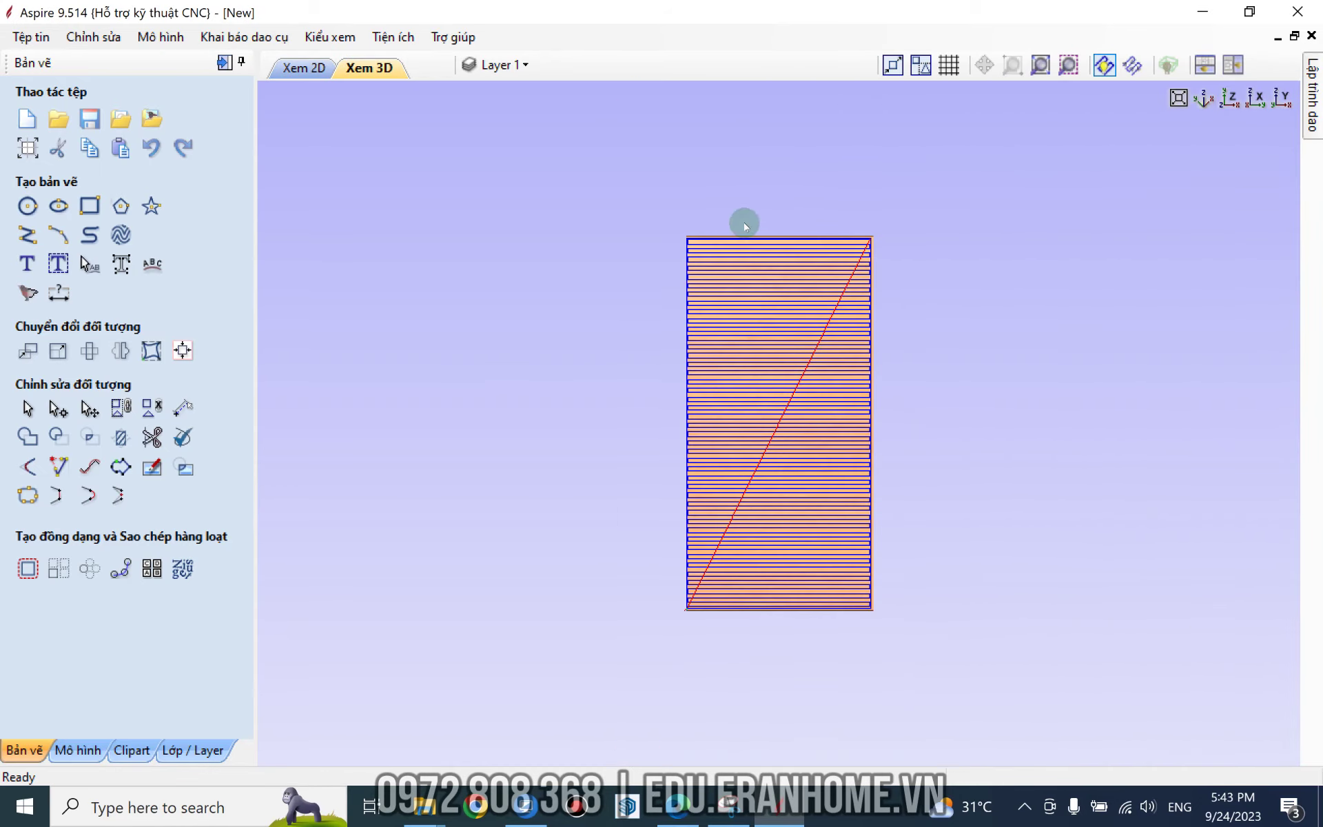
{"action": "left_click", "coordinate": [1304, 124]}
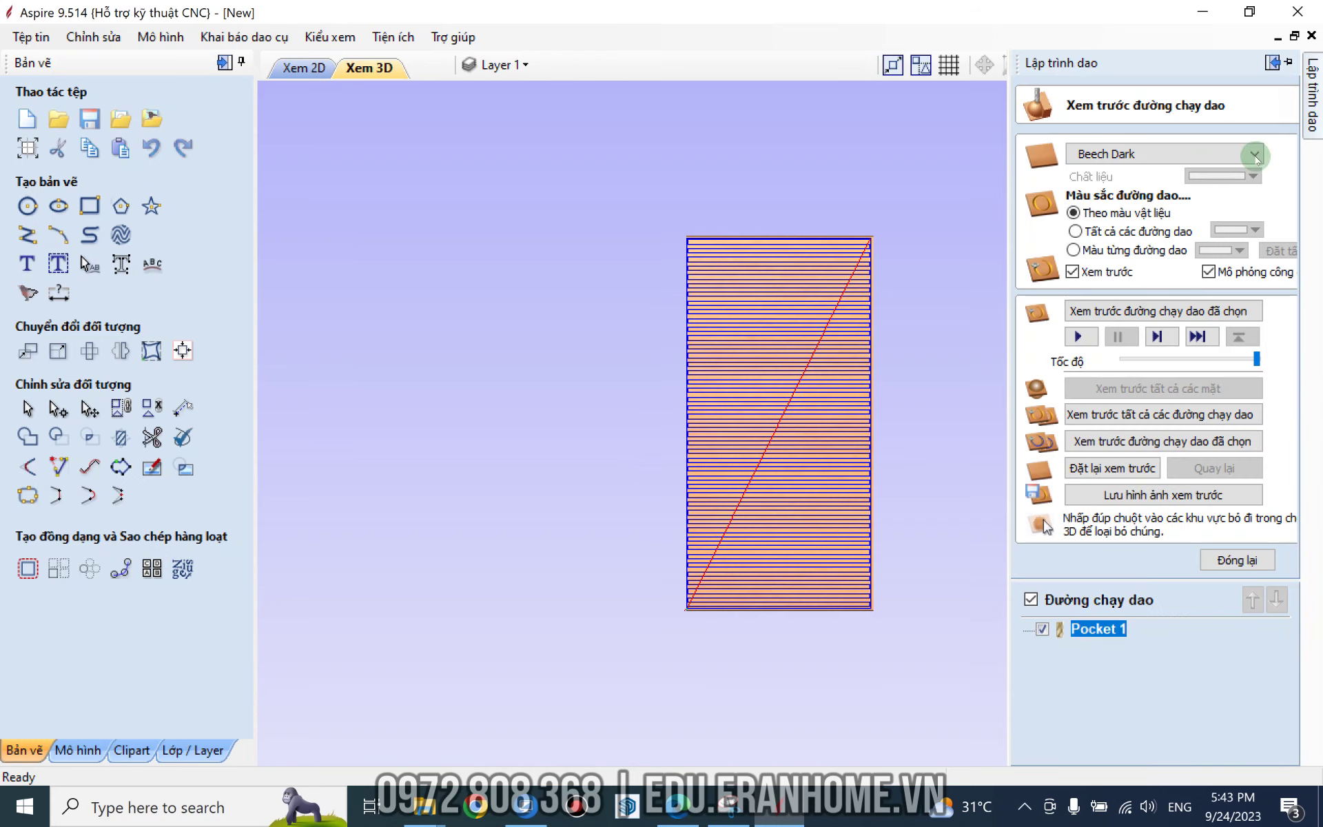
{"action": "left_click", "coordinate": [1230, 561]}
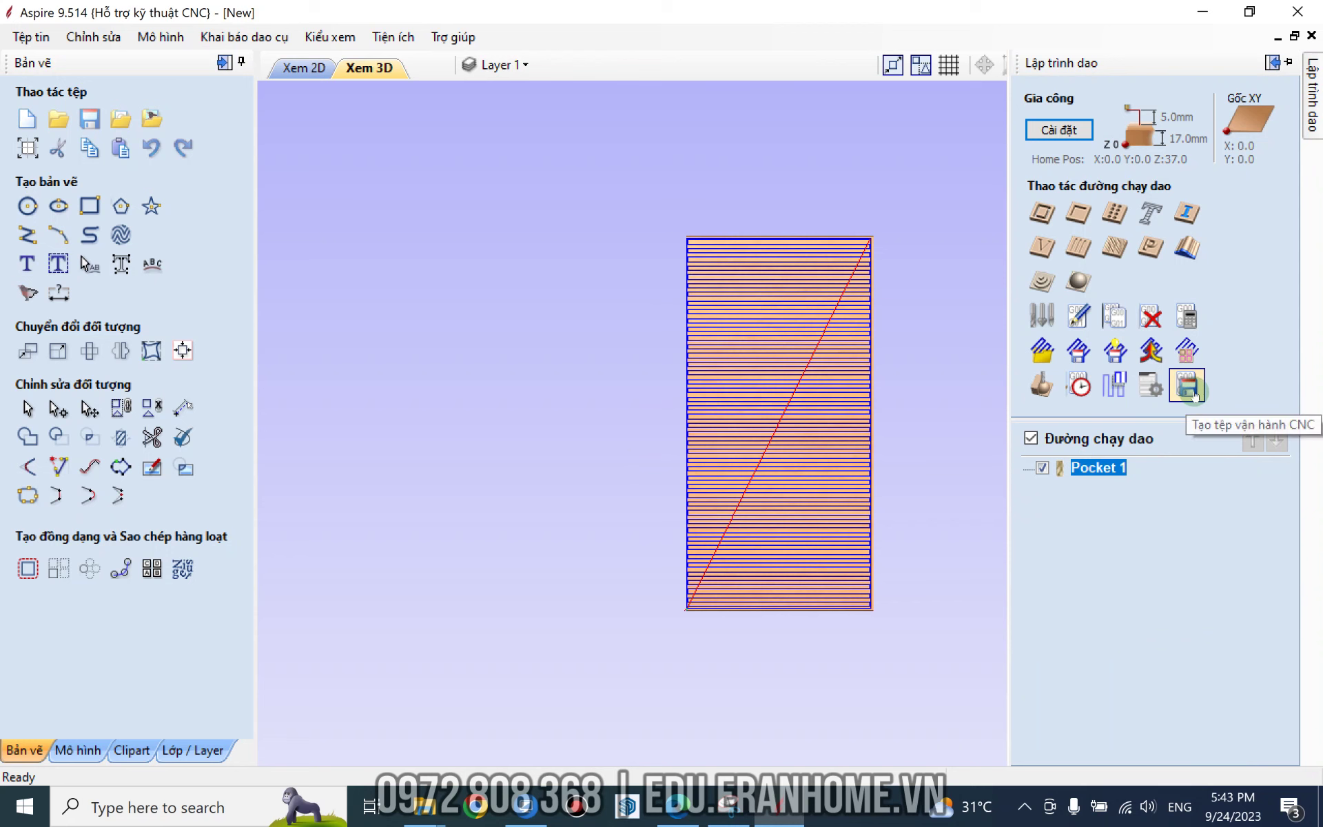
{"action": "left_click", "coordinate": [1189, 388]}
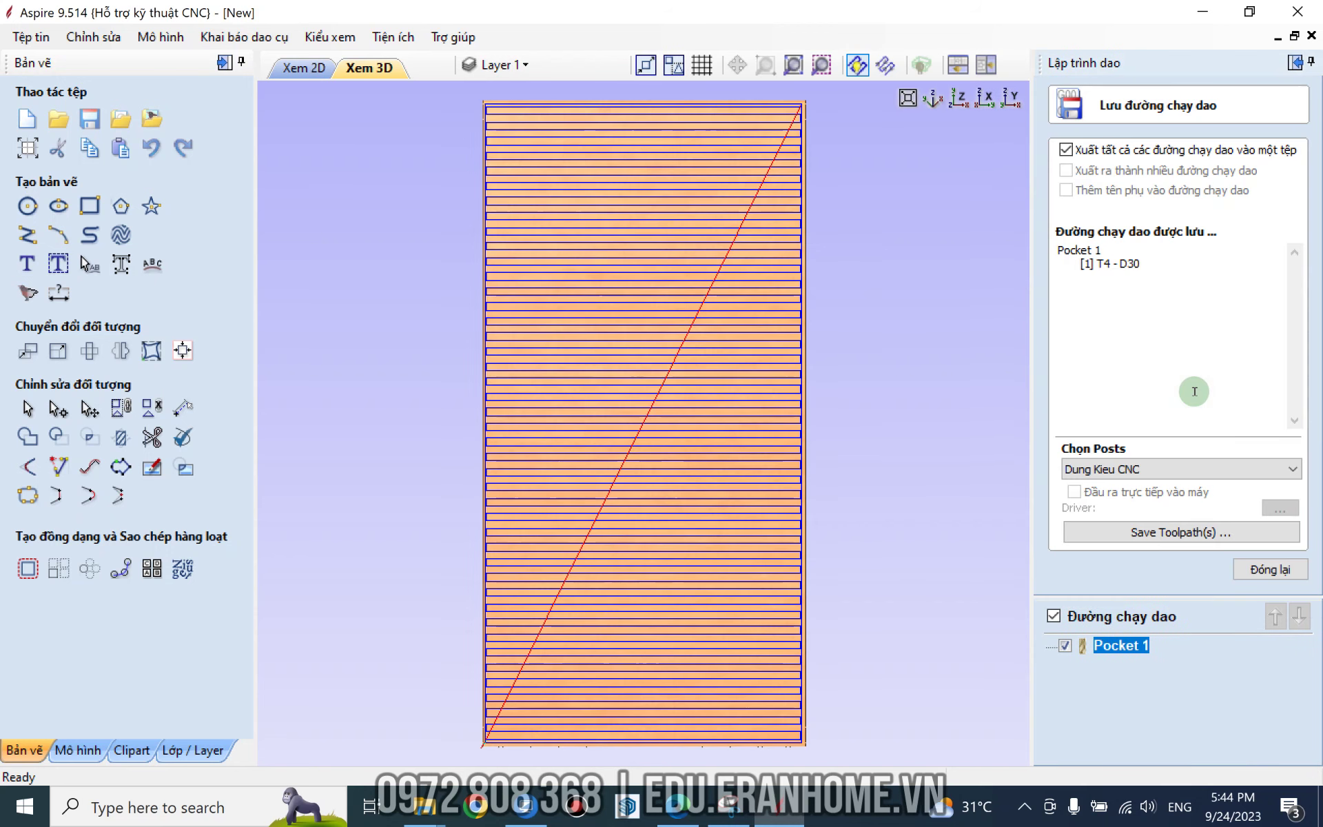
Pick the ERANHOME (mm).nc post and write 'File bao nen 1mm' to the Desktop
{"action": "left_click", "coordinate": [1137, 469]}
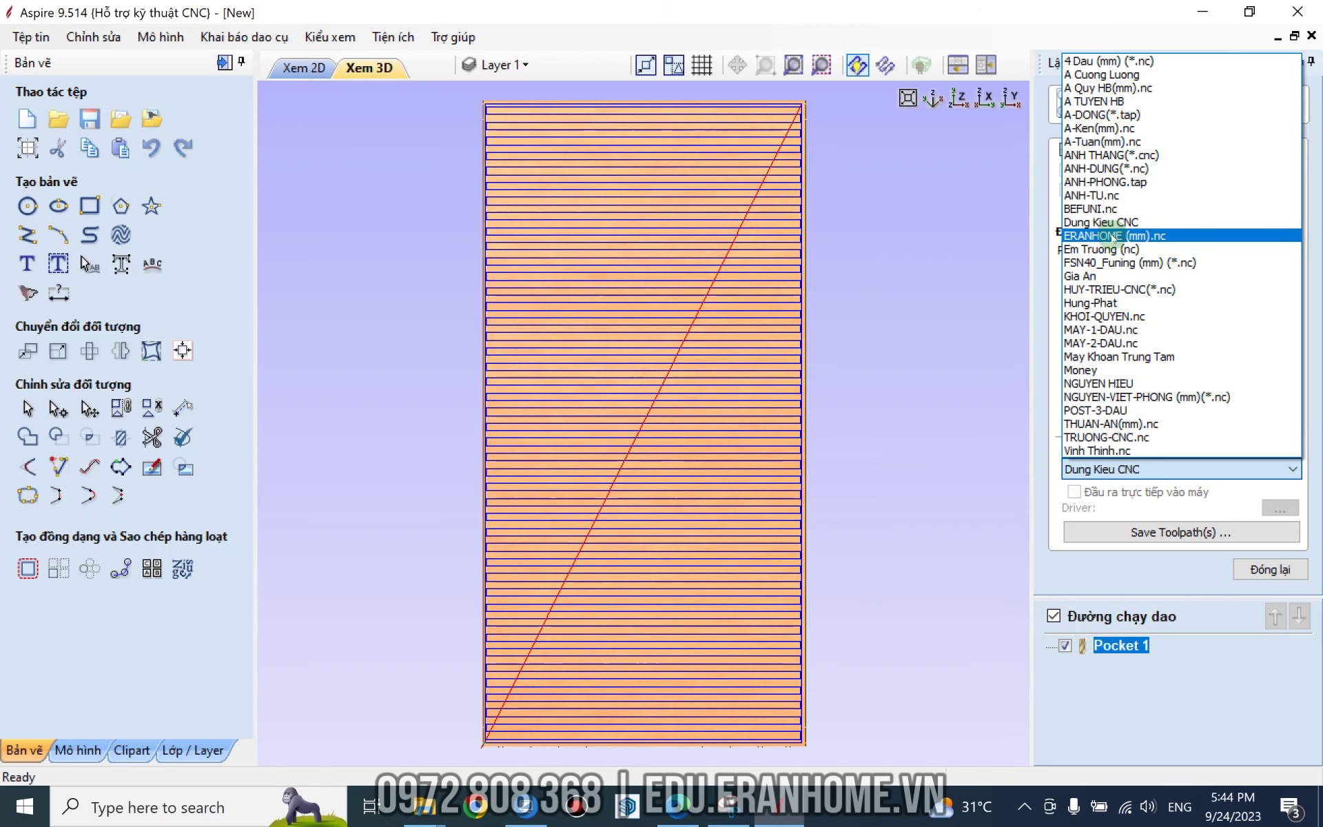
{"action": "left_click", "coordinate": [1112, 235]}
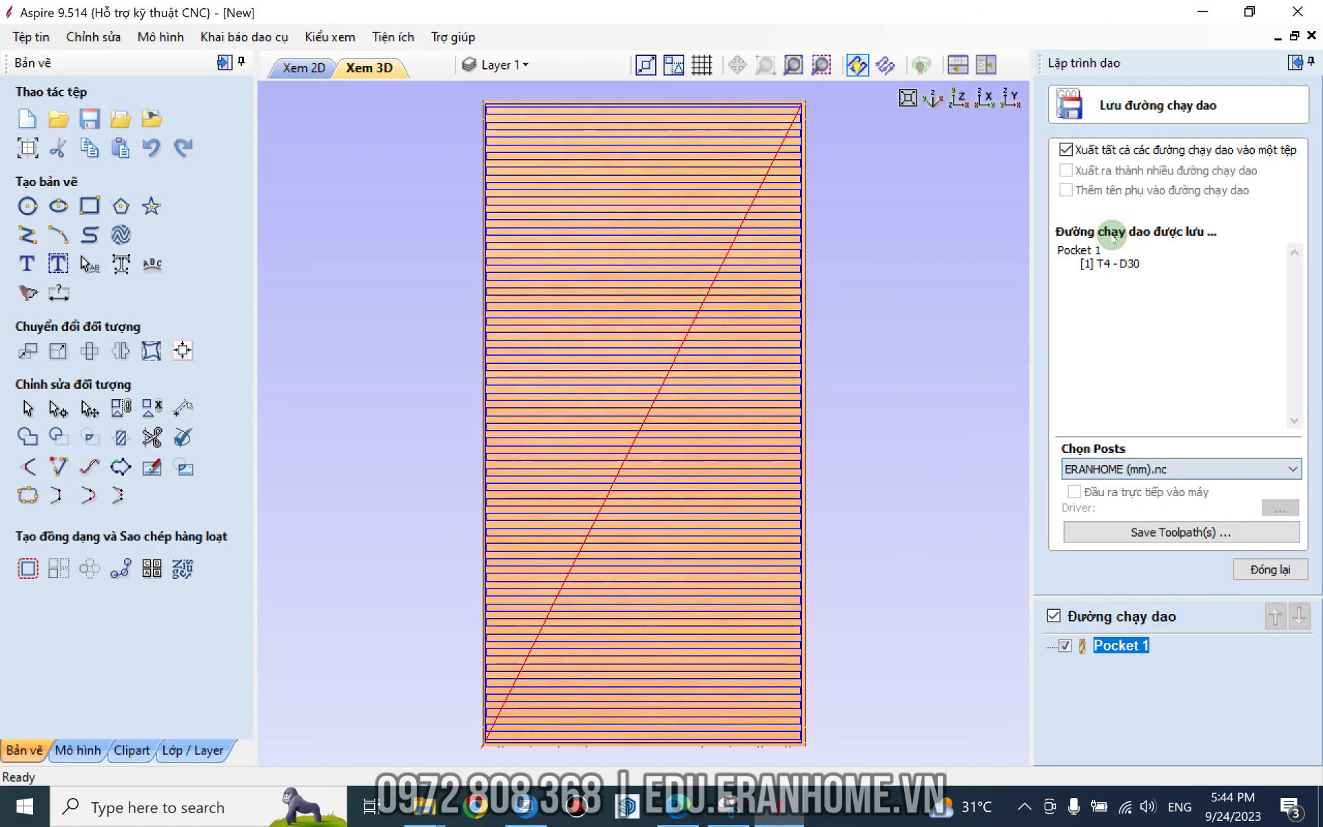
{"action": "left_click", "coordinate": [1123, 540]}
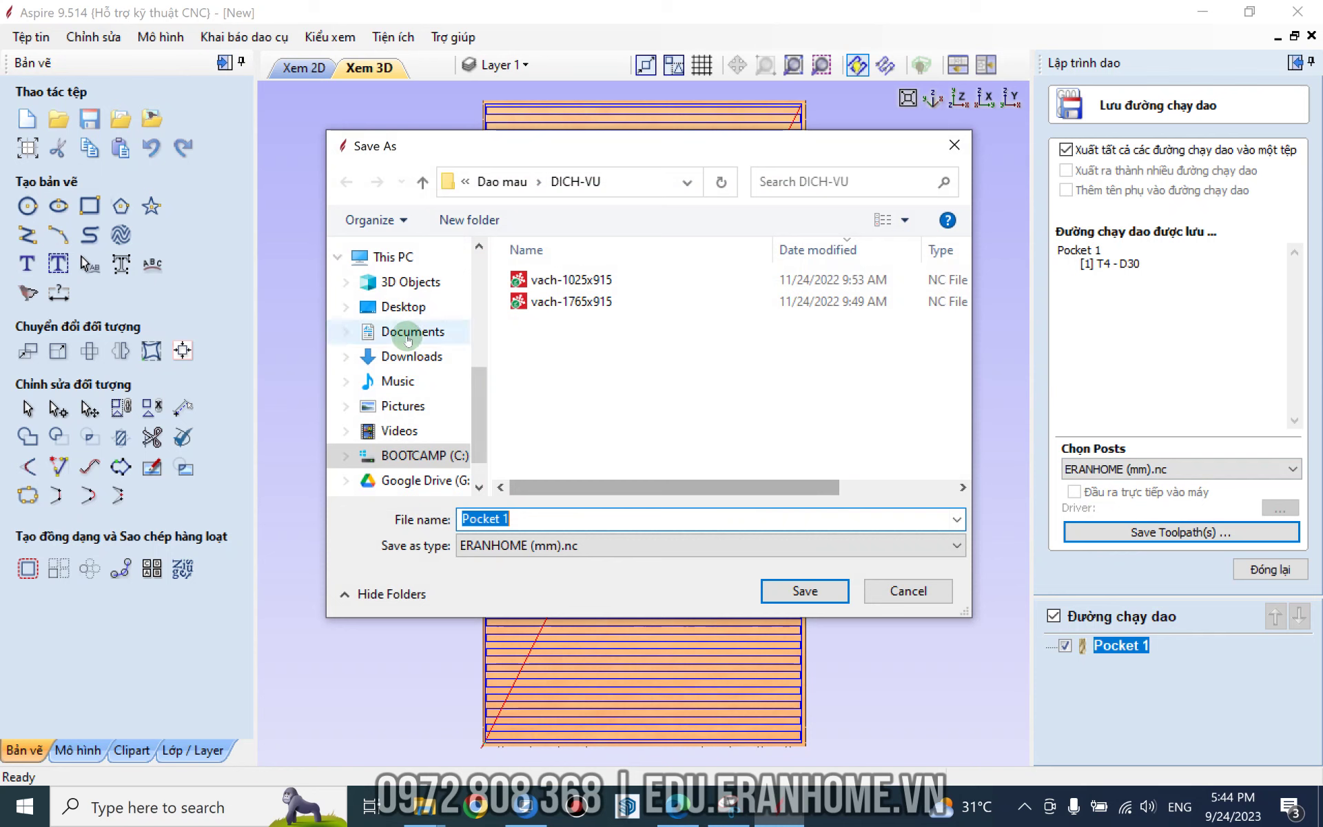
{"action": "left_click", "coordinate": [399, 306]}
{"action": "left_click", "coordinate": [545, 511]}
{"action": "type", "text": "File bao nen"}
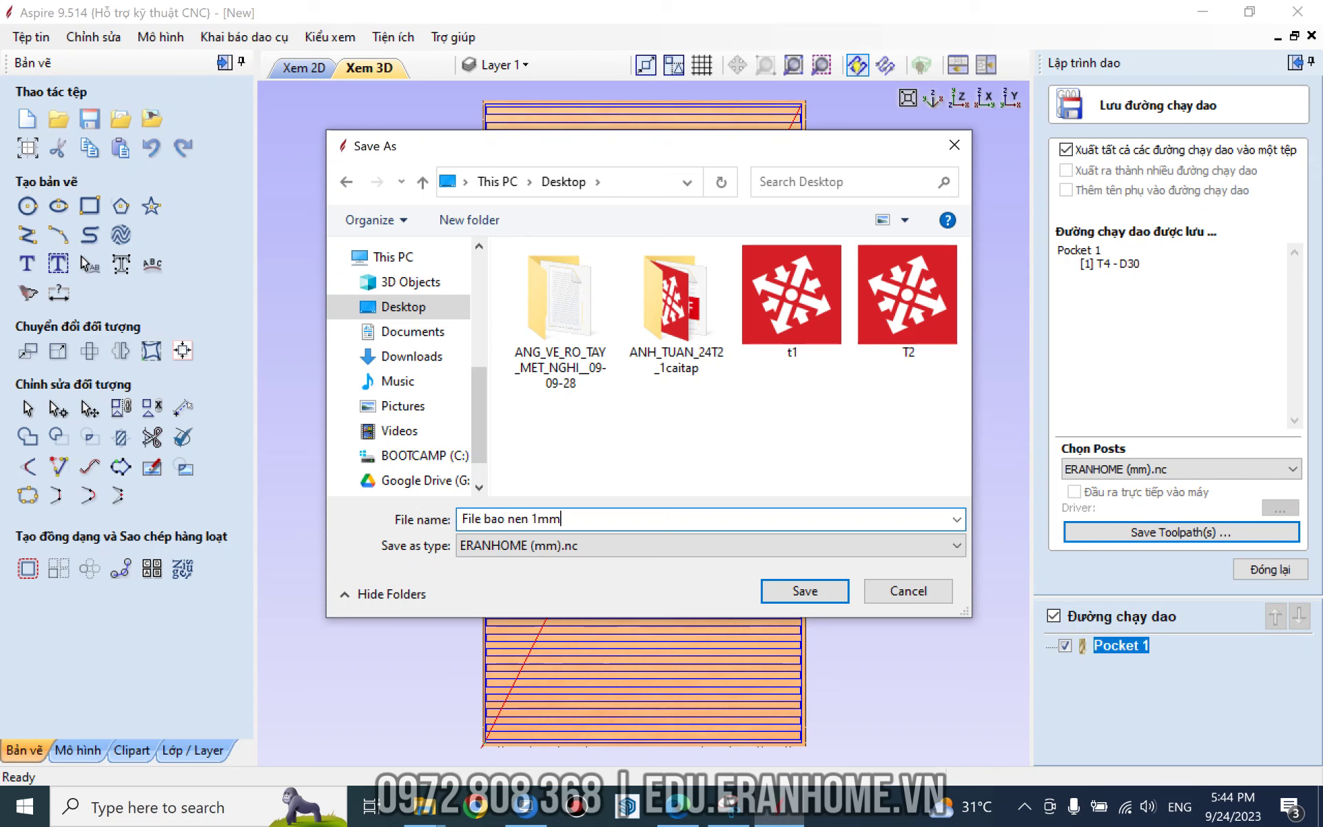
{"action": "left_click", "coordinate": [803, 590]}
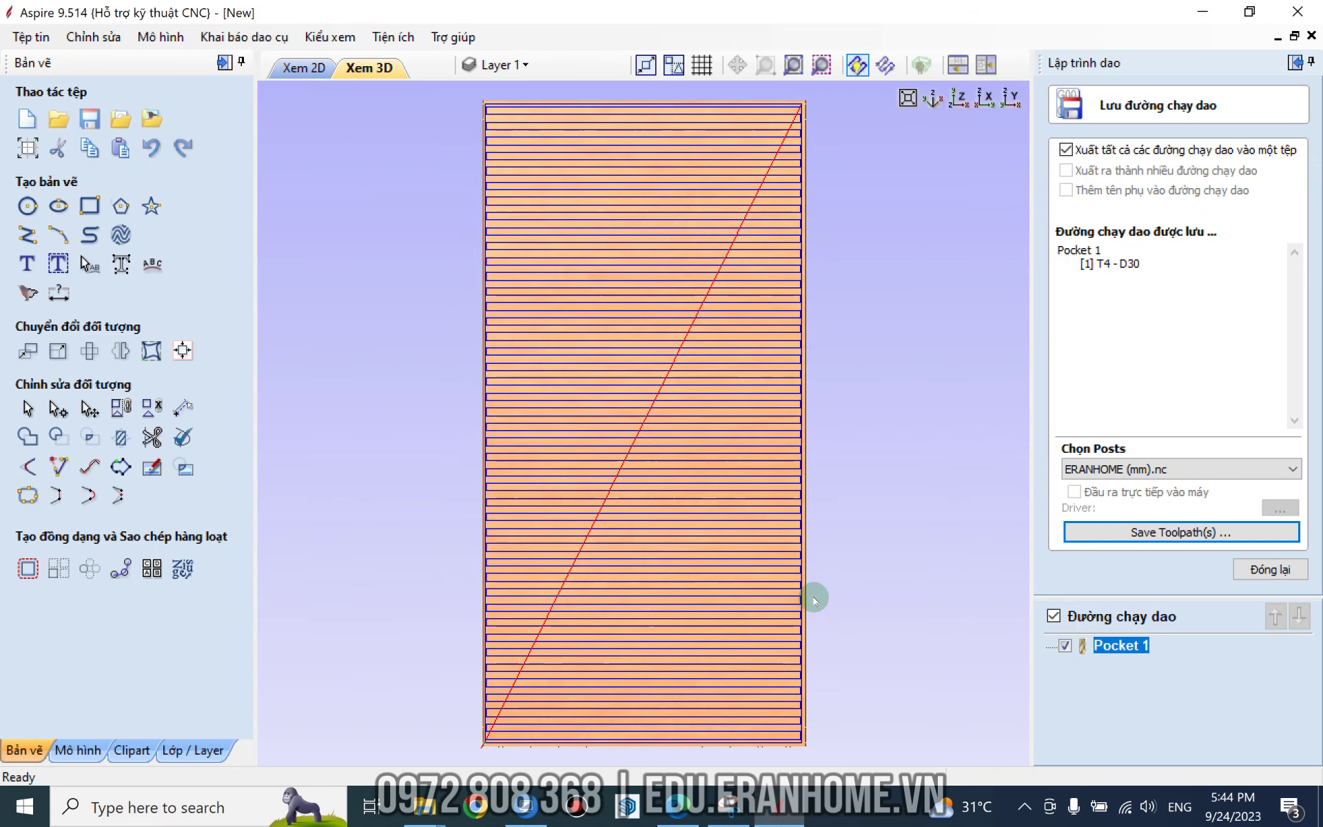
{"action": "key", "text": "super+d"}
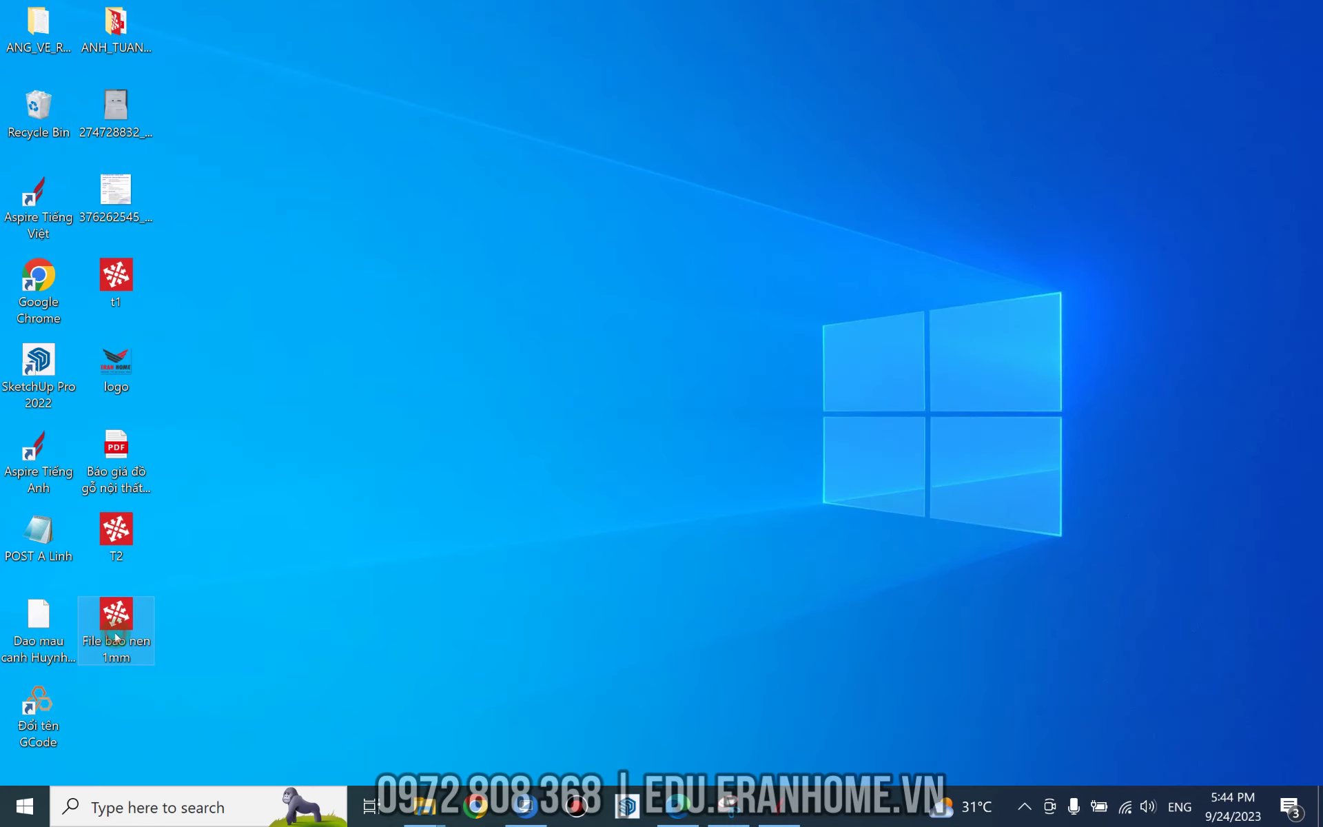
Open File bao nen 1mm.nc in CIMCO Edit and run its backplot simulation to the end
{"action": "key", "text": "Return"}
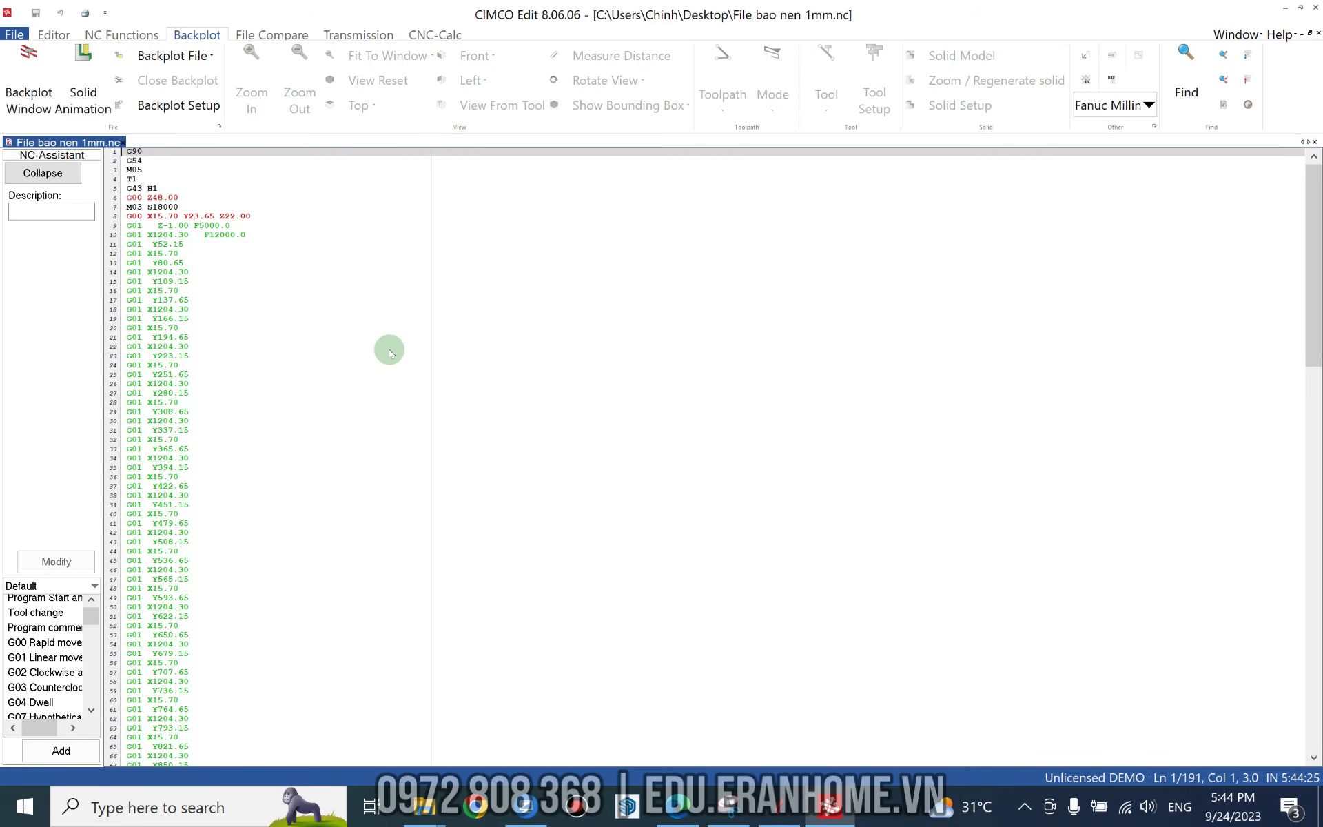
{"action": "left_click", "coordinate": [42, 76]}
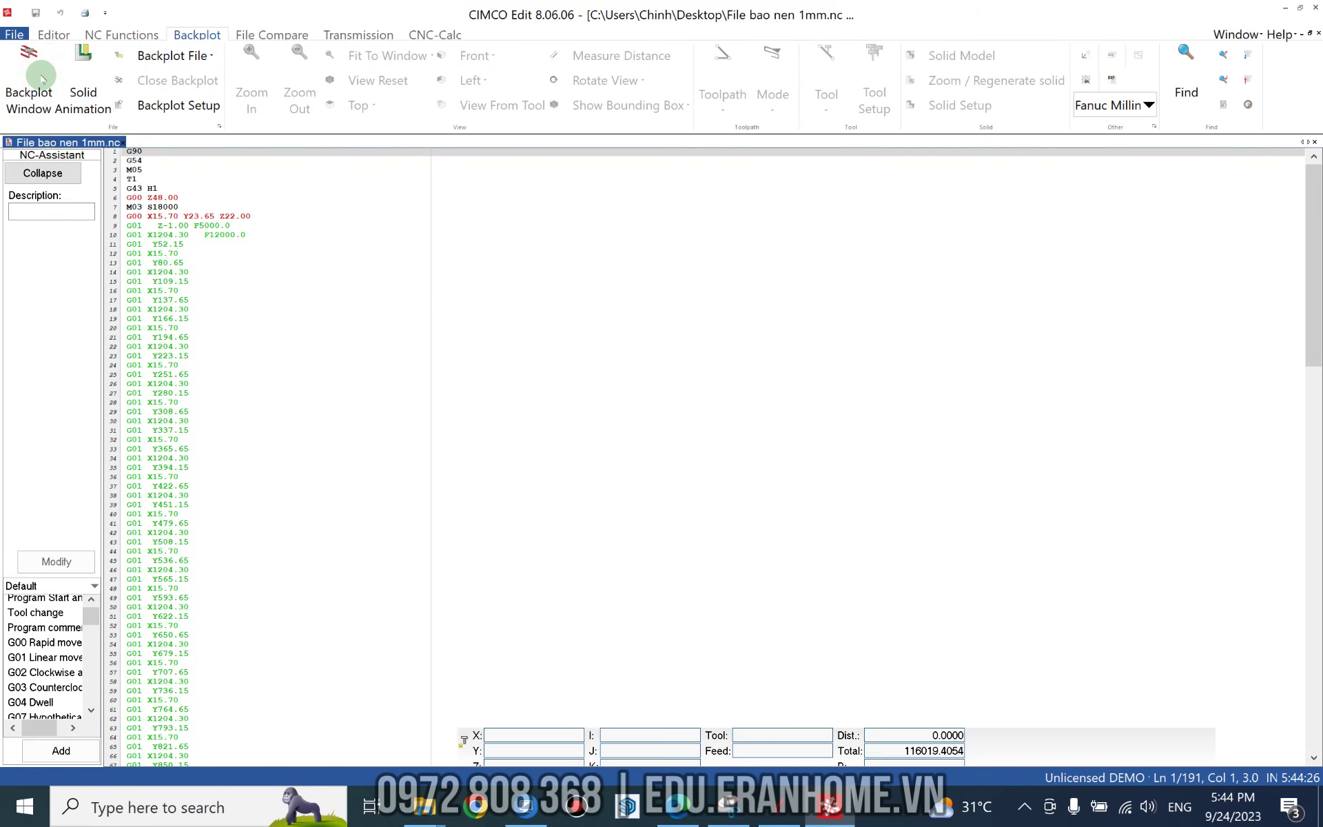
{"action": "left_click", "coordinate": [468, 721]}
{"action": "mouse_move", "coordinate": [468, 722]}
{"action": "left_mouse_down"}
{"action": "mouse_move", "coordinate": [984, 668]}
{"action": "mouse_move", "coordinate": [1303, 606]}
{"action": "left_mouse_up"}
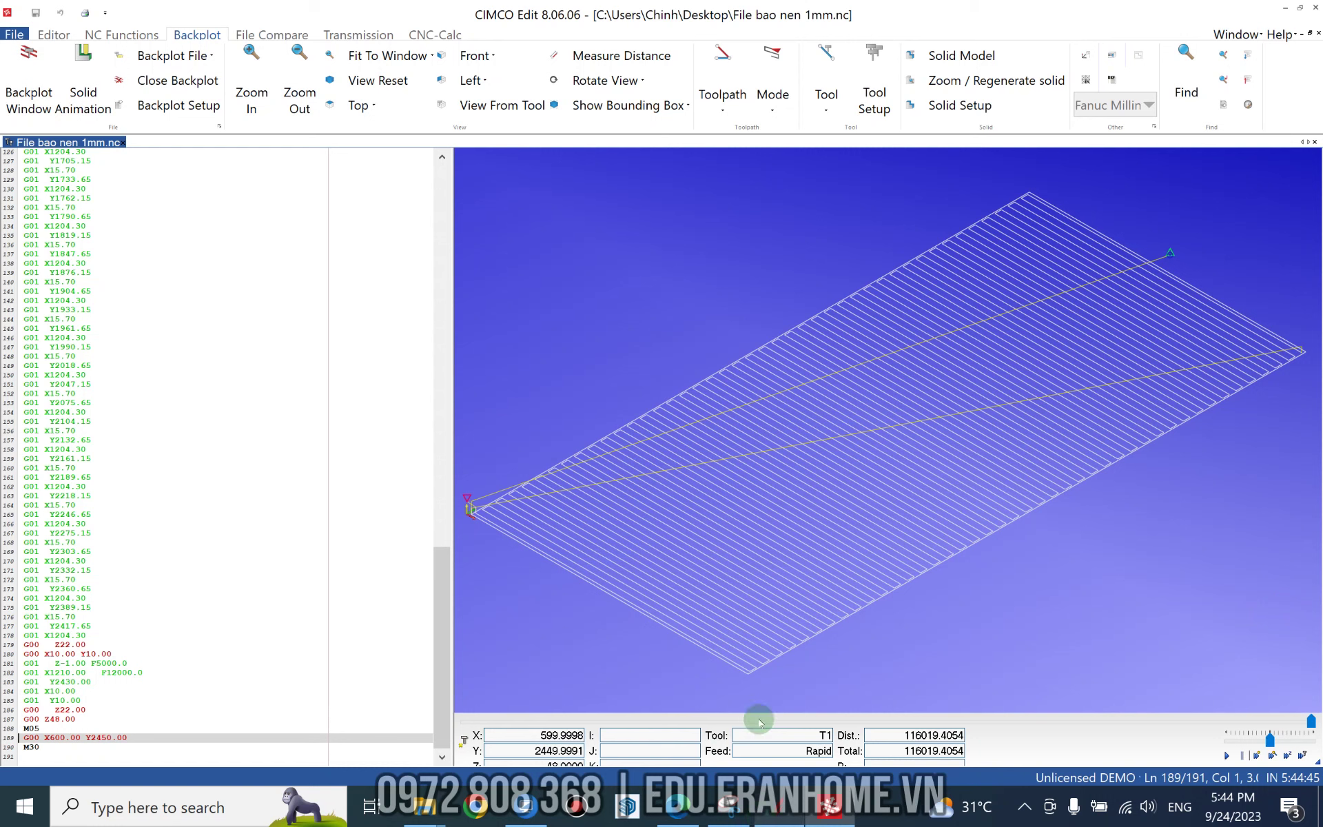
{"action": "left_click", "coordinate": [1022, 808]}
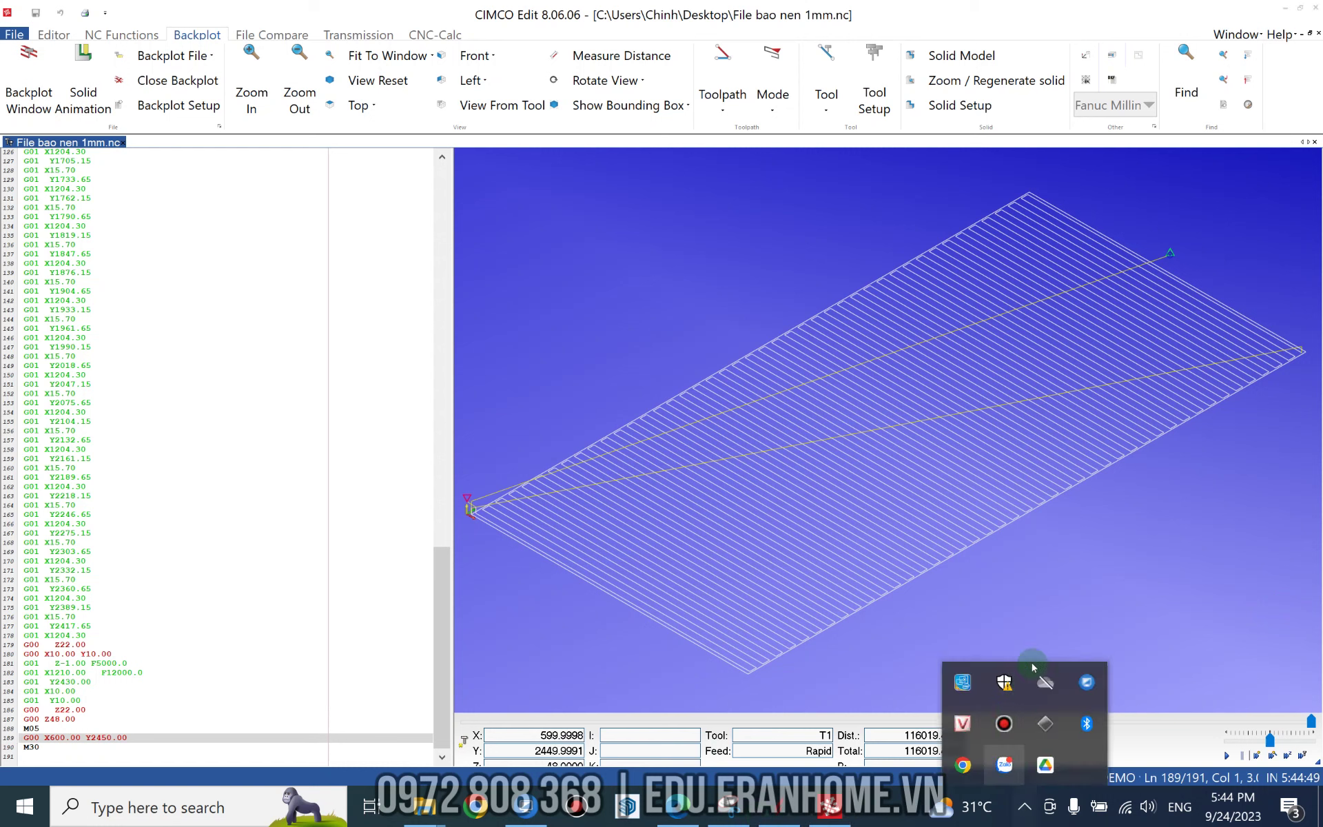